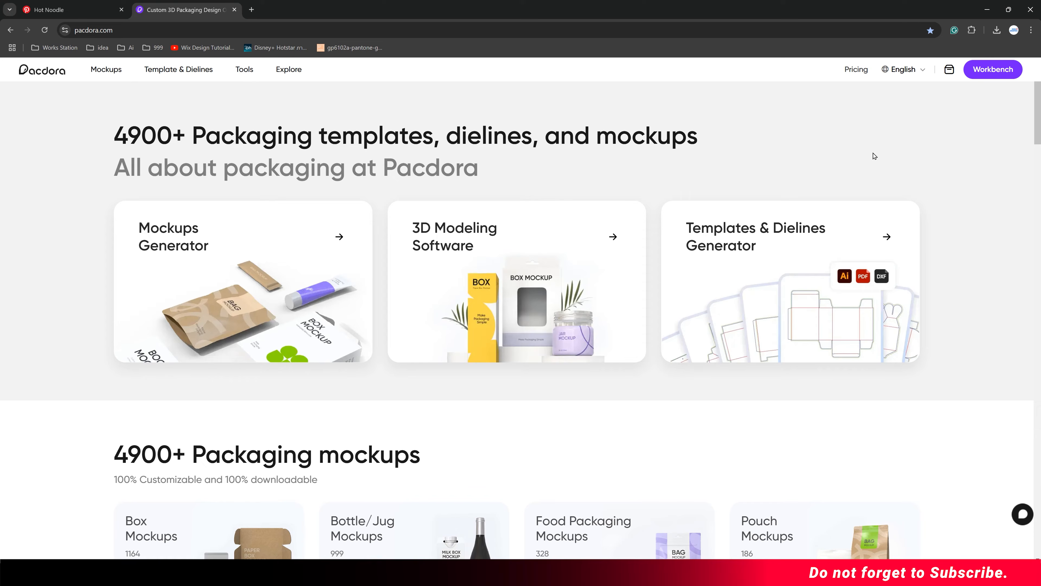
Step: Show the Cups/Containers category in Pacdora's template and dieline library
{"action": "left_click", "coordinate": [139, 30]}
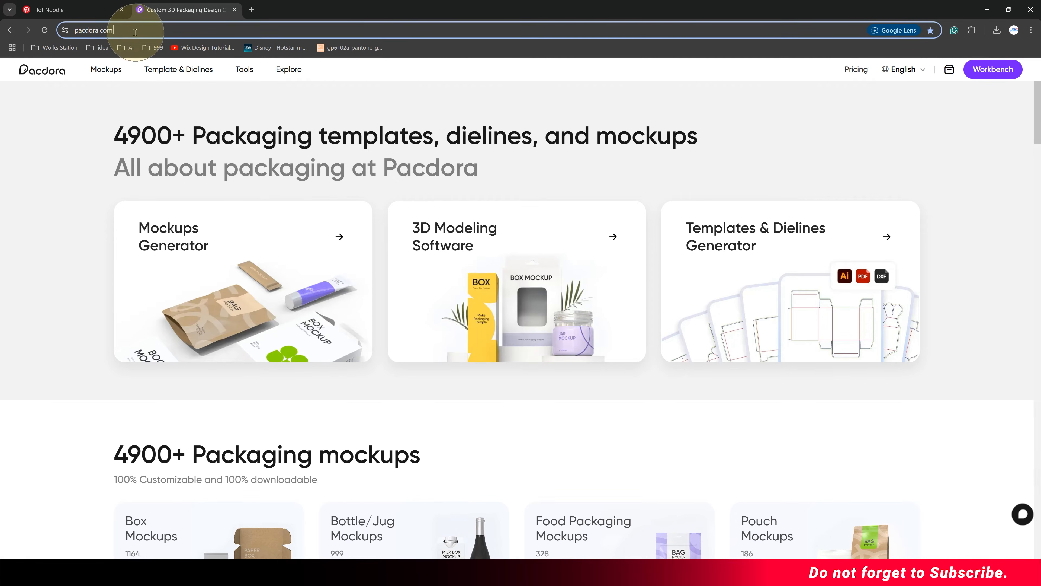
{"action": "left_click", "coordinate": [135, 31]}
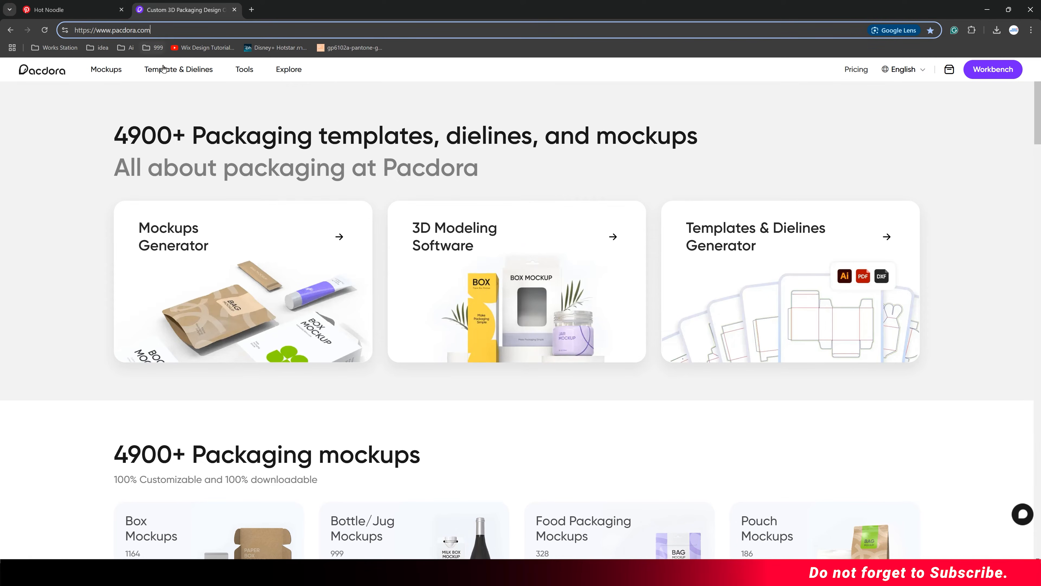
{"action": "left_click", "coordinate": [185, 69]}
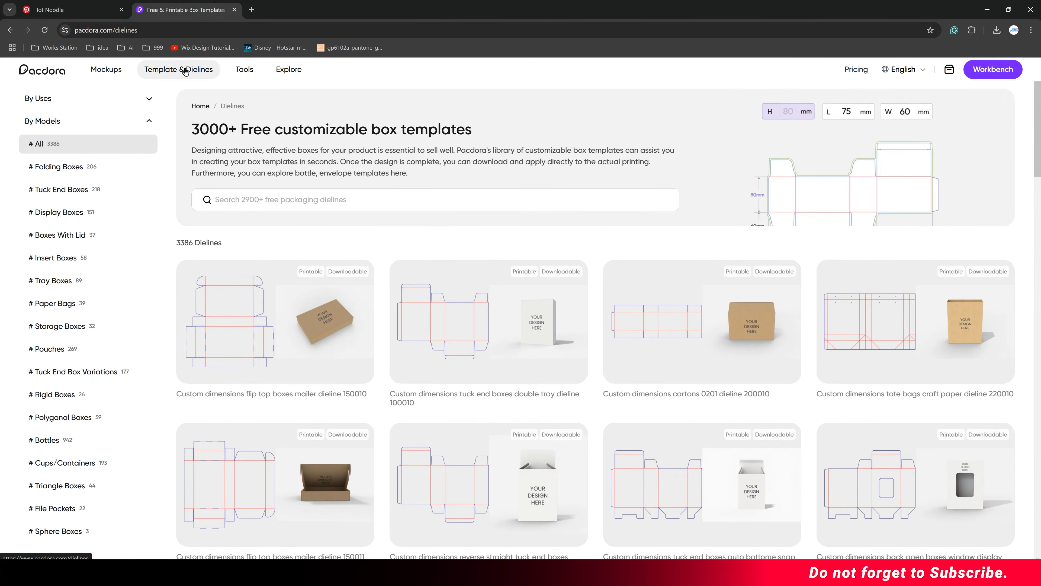
{"action": "scroll", "coordinate": [103, 225], "scroll_direction": "down", "scroll_amount": 5}
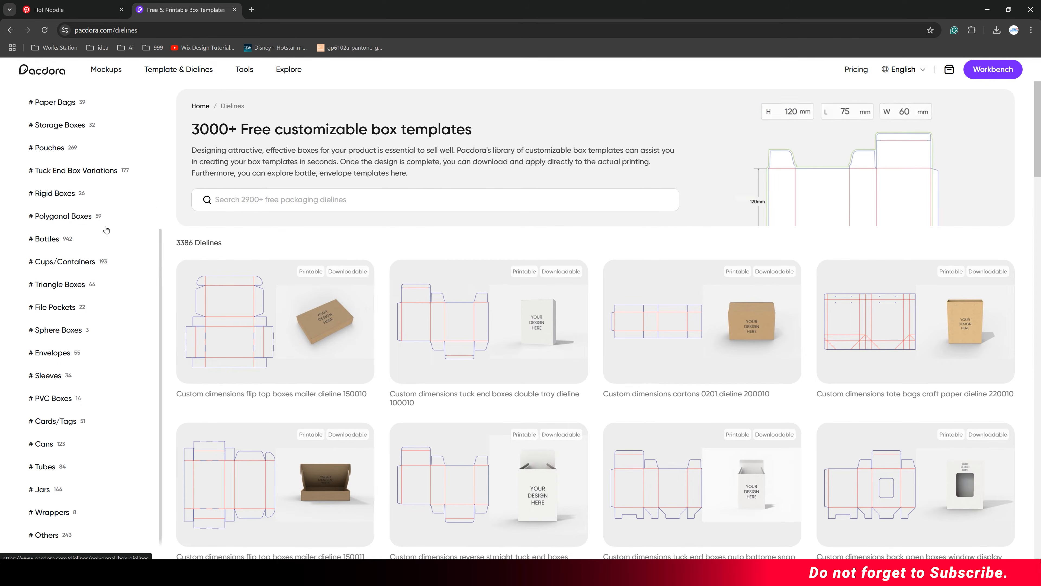
{"action": "left_click", "coordinate": [113, 265]}
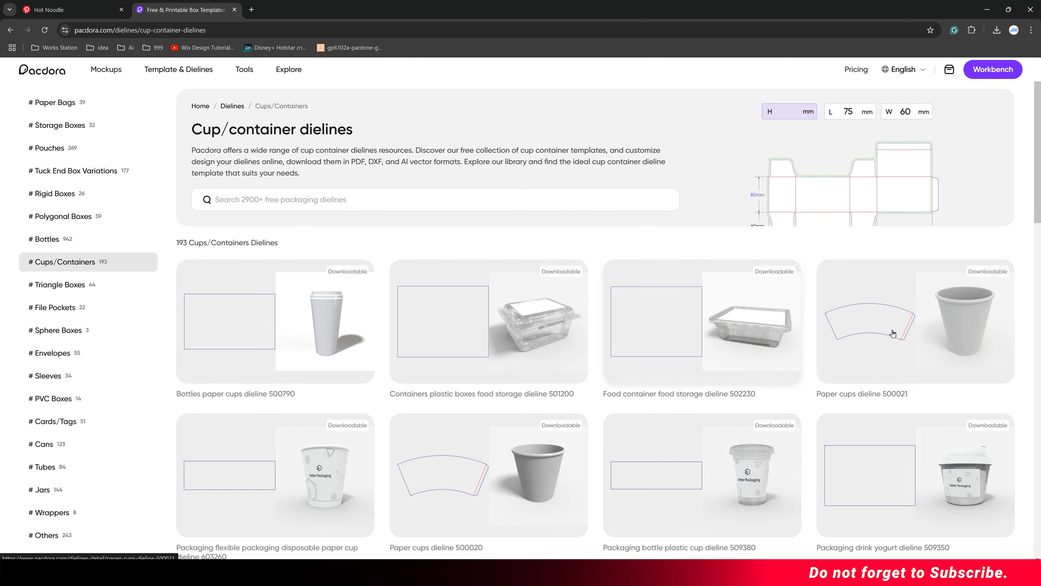
Step: Download paper cups dieline 500021 as an AI file and open it in Illustrator
{"action": "left_click", "coordinate": [942, 335]}
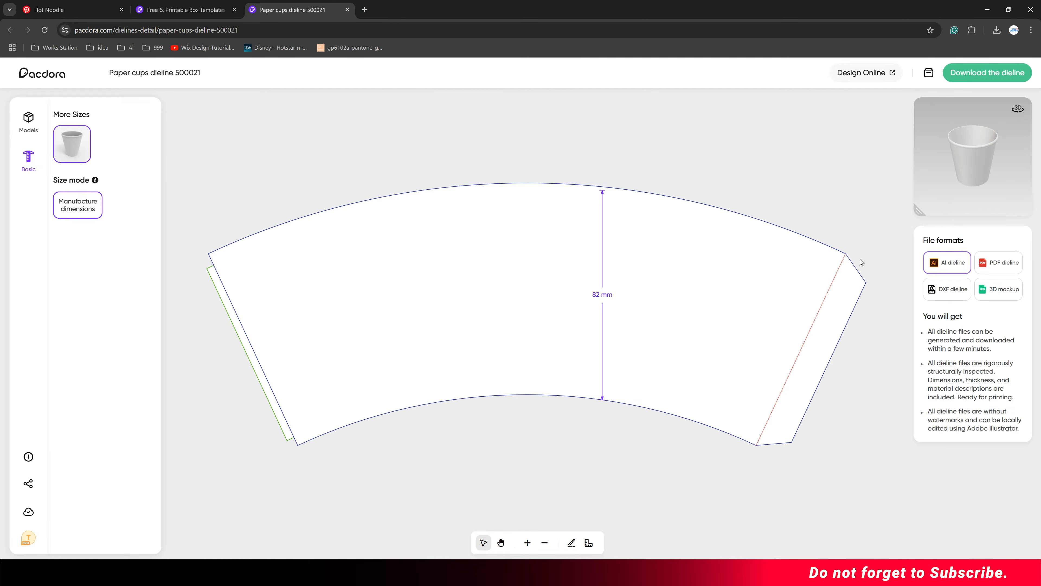
{"action": "left_click", "coordinate": [978, 75]}
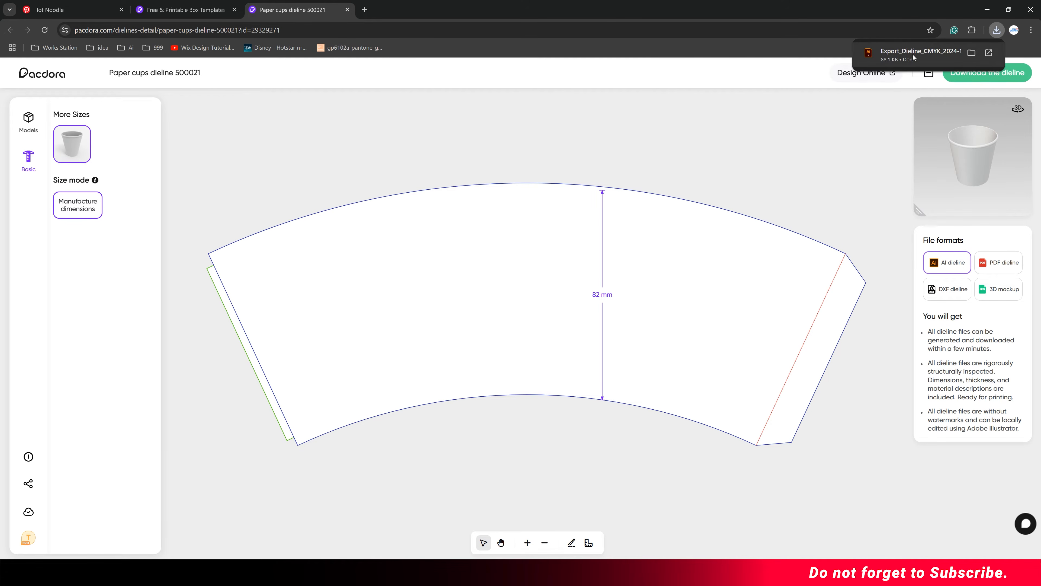
{"action": "left_click", "coordinate": [912, 54]}
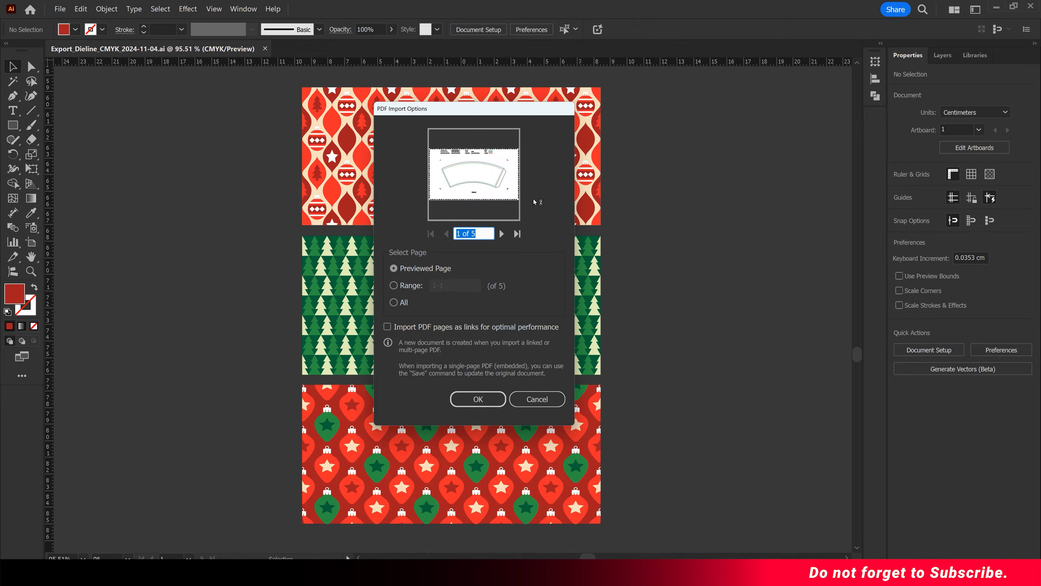
Step: Import only page 2 of the dieline file by page range, with import as links turned off
{"action": "left_click_drag", "start_coordinate": [454, 113], "coordinate": [445, 112]}
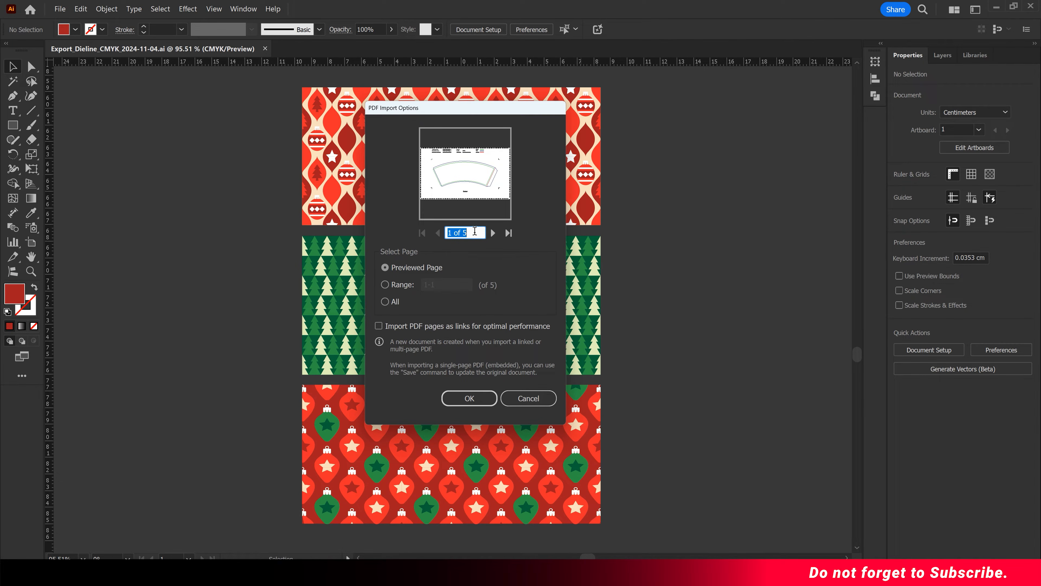
{"action": "left_click", "coordinate": [492, 233]}
{"action": "left_click", "coordinate": [492, 232]}
{"action": "left_click", "coordinate": [438, 232]}
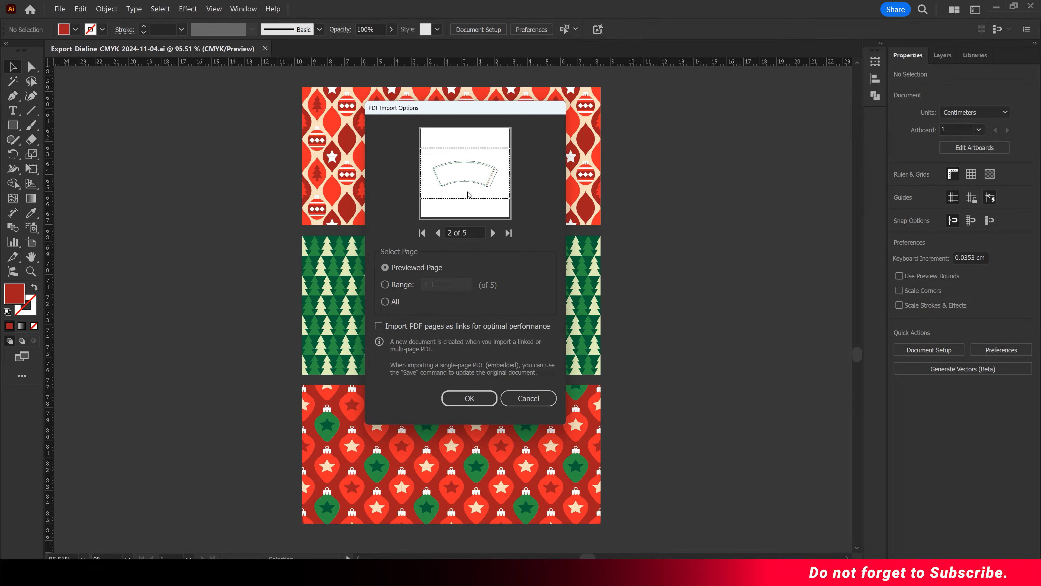
{"action": "left_click", "coordinate": [399, 285]}
{"action": "left_click_drag", "start_coordinate": [436, 286], "coordinate": [421, 286]}
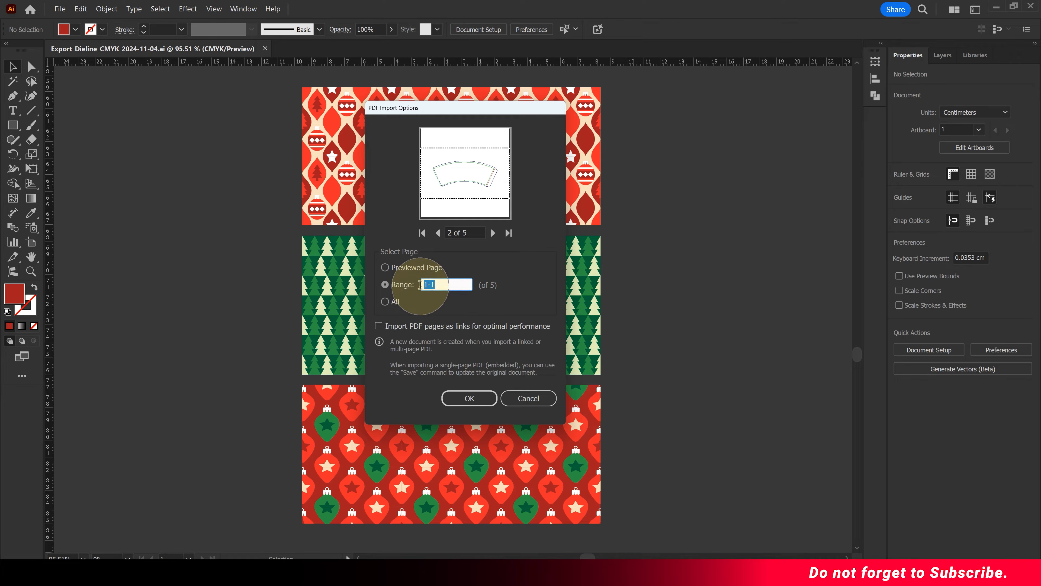
{"action": "left_click", "coordinate": [379, 326]}
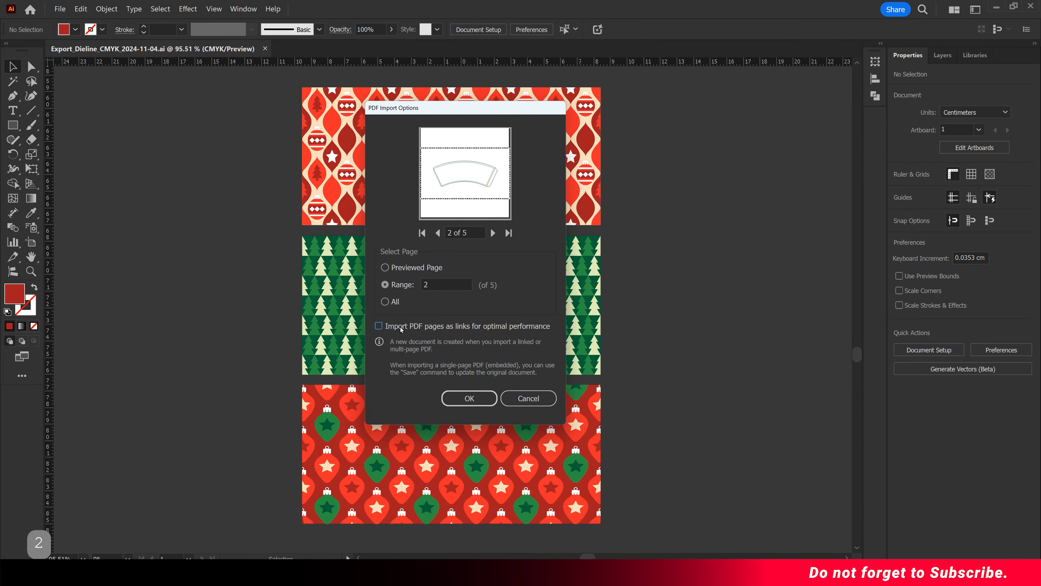
{"action": "left_click", "coordinate": [476, 398]}
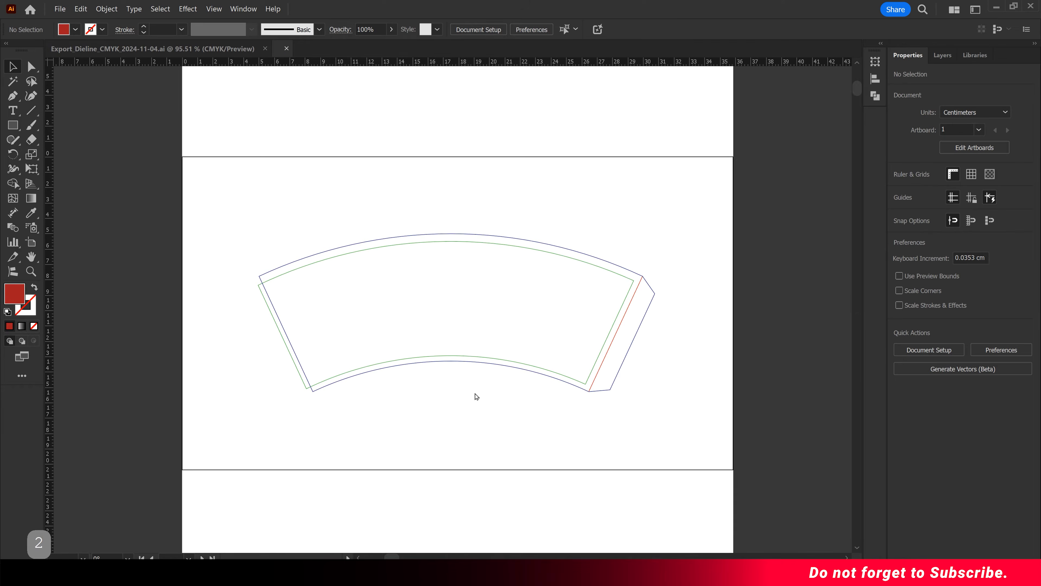
Step: Delete the oversized white background path behind the cup dieline
{"action": "left_click", "coordinate": [431, 192]}
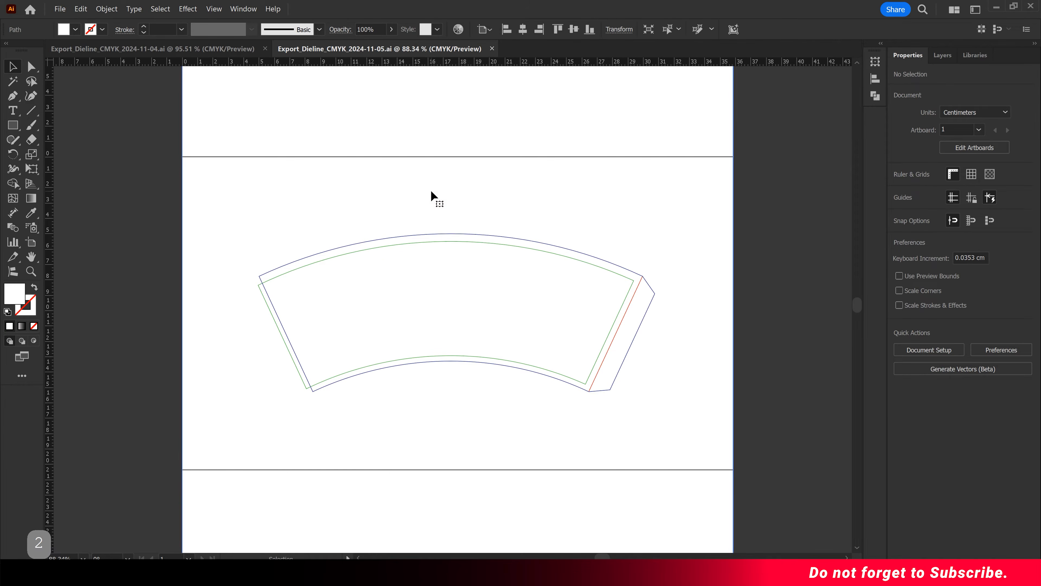
{"action": "right_click", "coordinate": [430, 191]}
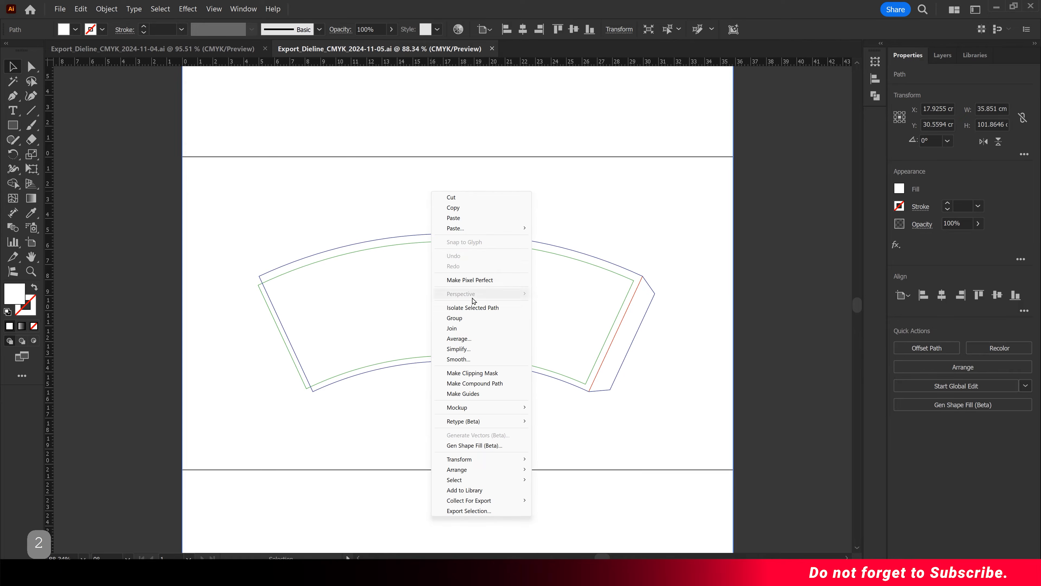
{"action": "left_click", "coordinate": [745, 312]}
{"action": "left_click_drag", "start_coordinate": [685, 253], "coordinate": [675, 234]}
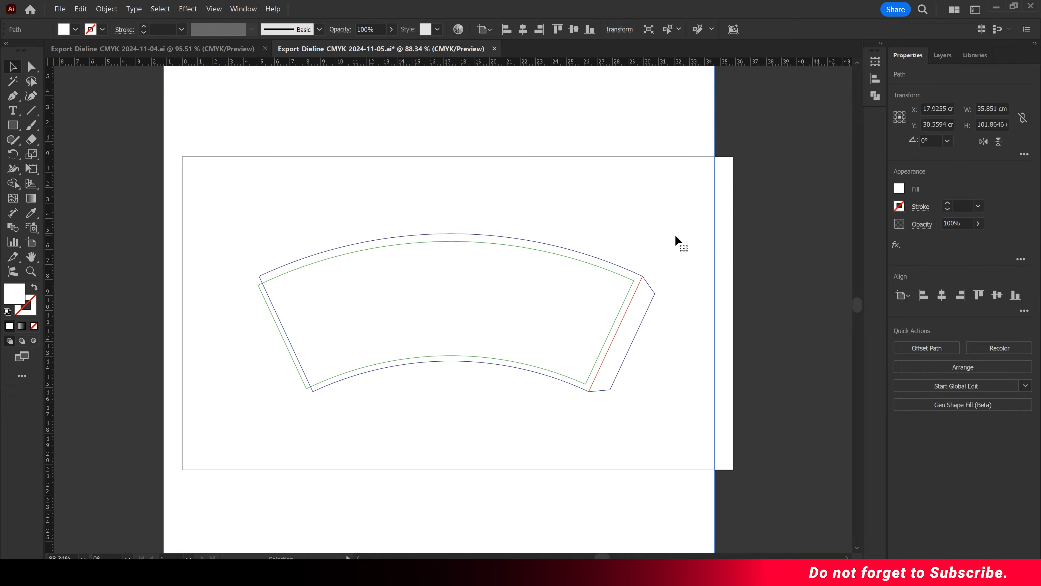
{"action": "key", "text": "Delete"}
Step: Release the clipping mask around the dieline and delete the leftover unfilled rectangle at the artboard edge
{"action": "left_click", "coordinate": [512, 276]}
{"action": "mouse_move", "coordinate": [512, 276]}
{"action": "left_mouse_down"}
{"action": "mouse_move", "coordinate": [511, 268]}
{"action": "mouse_move", "coordinate": [515, 282]}
{"action": "left_mouse_up"}
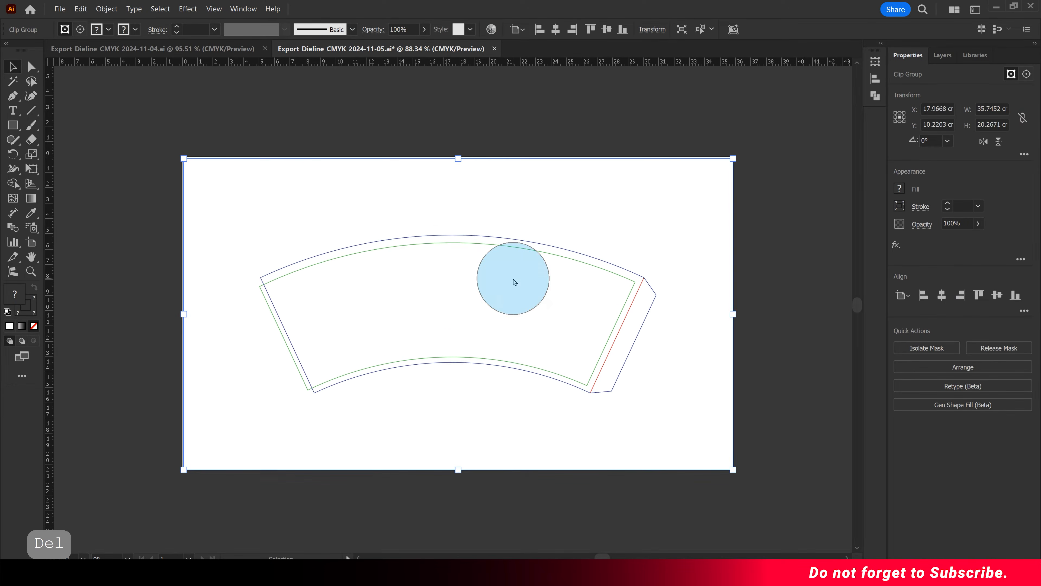
{"action": "right_click", "coordinate": [515, 282]}
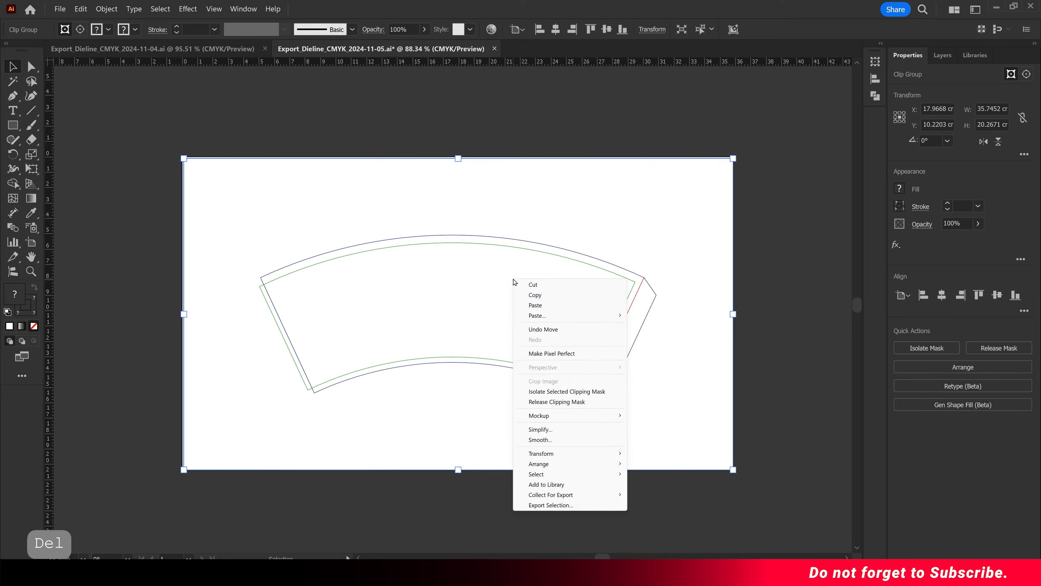
{"action": "left_click", "coordinate": [592, 403]}
{"action": "left_click", "coordinate": [776, 361]}
{"action": "mouse_move", "coordinate": [715, 355]}
{"action": "left_mouse_down"}
{"action": "mouse_move", "coordinate": [733, 372]}
{"action": "mouse_move", "coordinate": [731, 354]}
{"action": "left_mouse_up"}
{"action": "left_click", "coordinate": [734, 350]}
{"action": "key", "text": "Delete"}
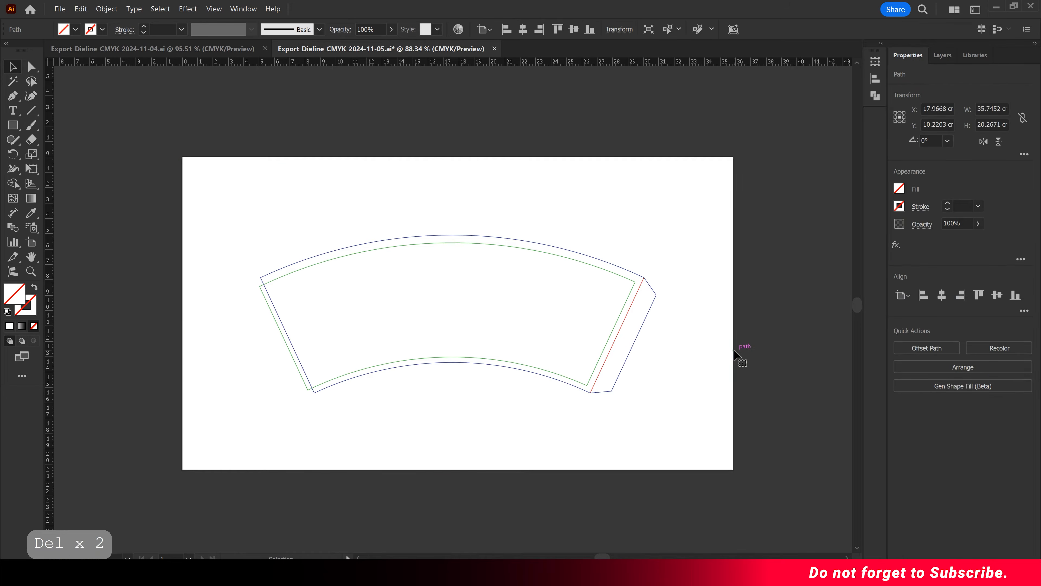
Step: Fill the white shape inside the green dieline outline with a very light grey
{"action": "left_click", "coordinate": [477, 298]}
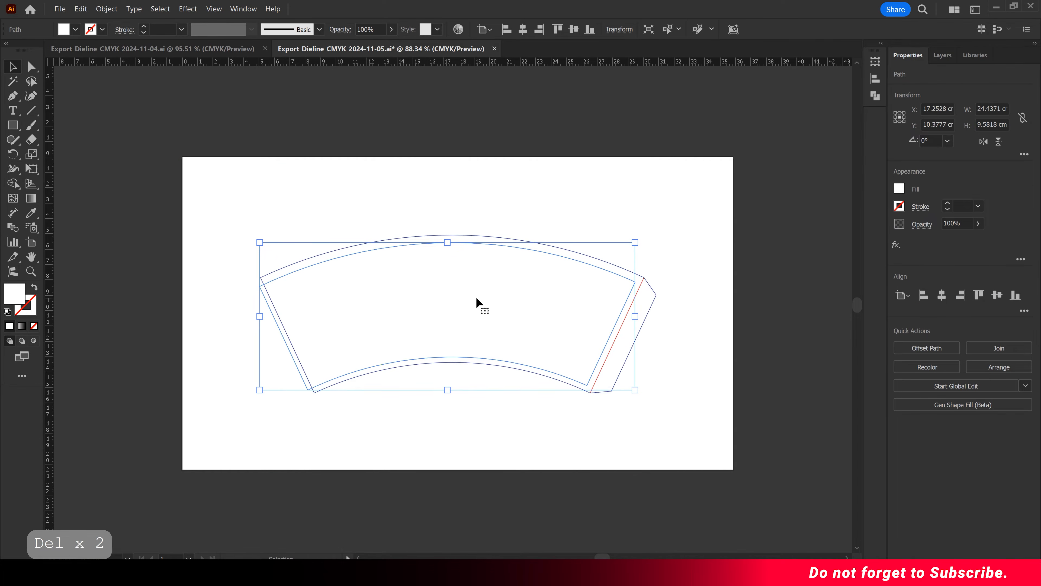
{"action": "left_click", "coordinate": [899, 188]}
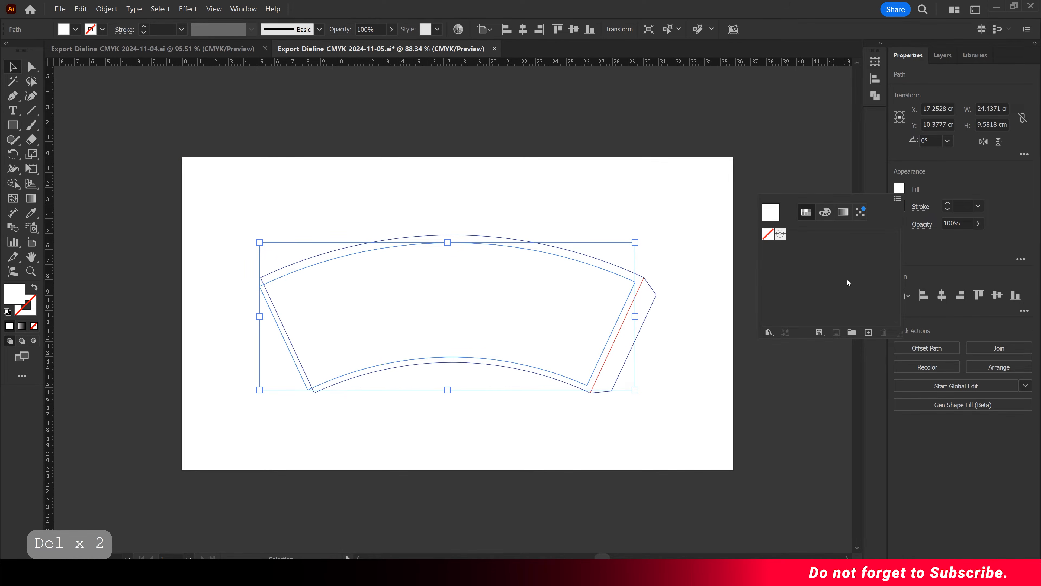
{"action": "left_click", "coordinate": [825, 213]}
{"action": "left_click_drag", "start_coordinate": [818, 312], "coordinate": [770, 310]}
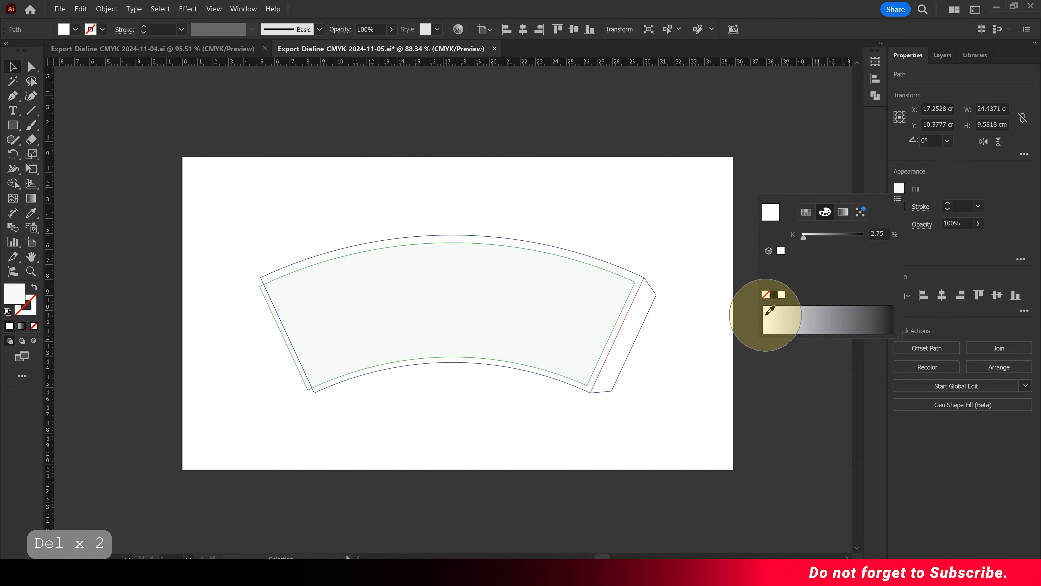
{"action": "left_click", "coordinate": [669, 242]}
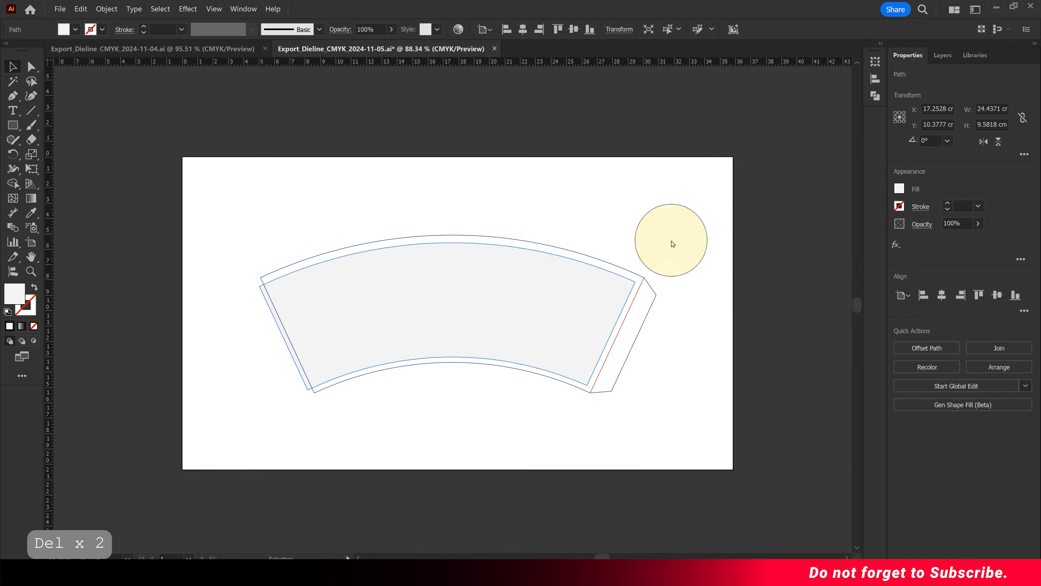
Step: Delete the light grey filled shape inside the dieline, keeping only the outlines
{"action": "left_click", "coordinate": [650, 265]}
{"action": "left_click", "coordinate": [585, 291]}
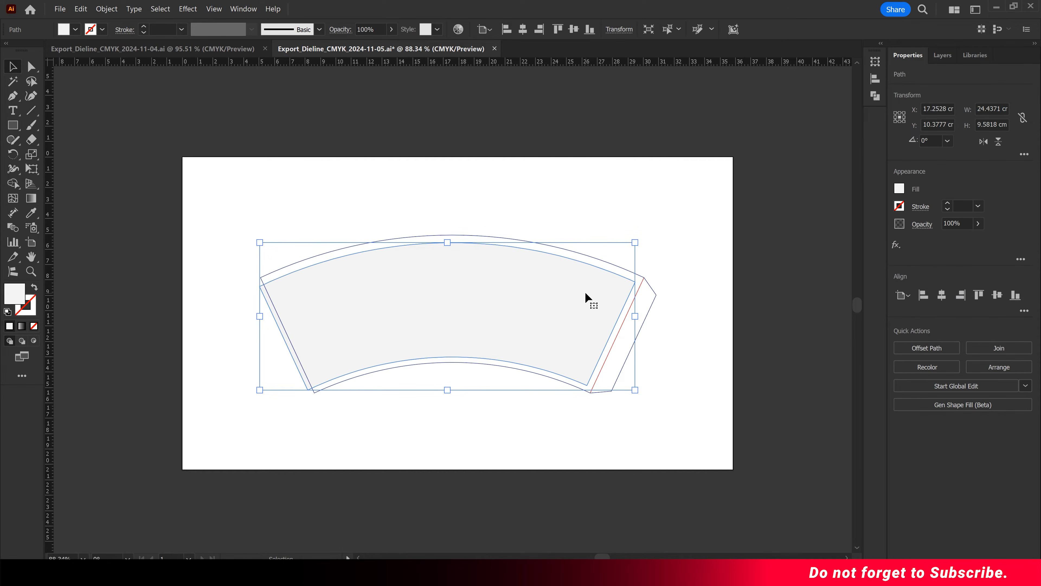
{"action": "key", "text": "space"}
{"action": "left_click_drag", "start_coordinate": [585, 291], "coordinate": [603, 269]}
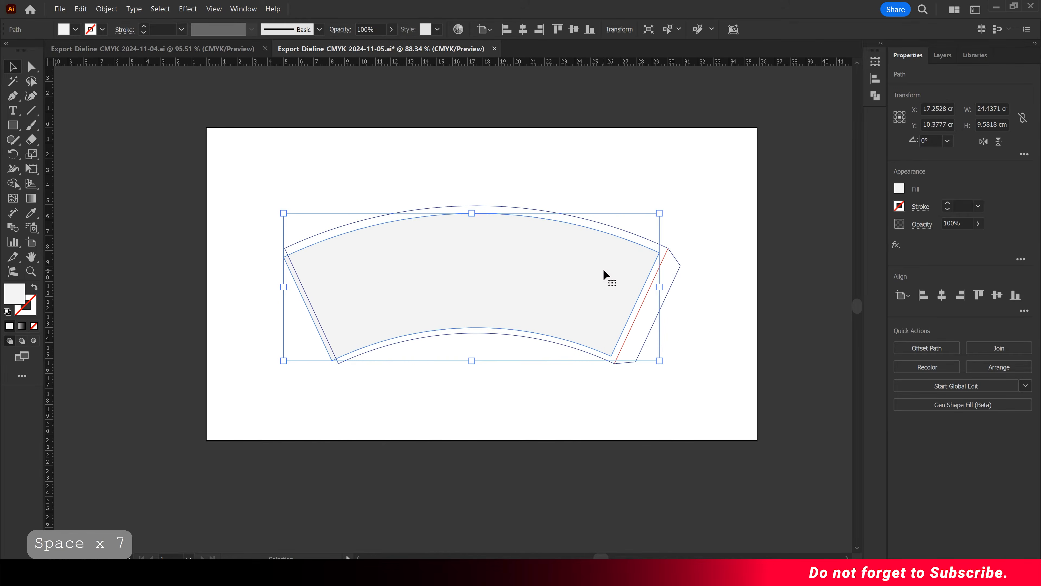
{"action": "left_click", "coordinate": [731, 319]}
{"action": "left_click", "coordinate": [609, 278]}
{"action": "key", "text": "Delete"}
Step: Group all the dieline paths and set their stroke weight to 1 pt
{"action": "left_click_drag", "start_coordinate": [279, 189], "coordinate": [692, 404]}
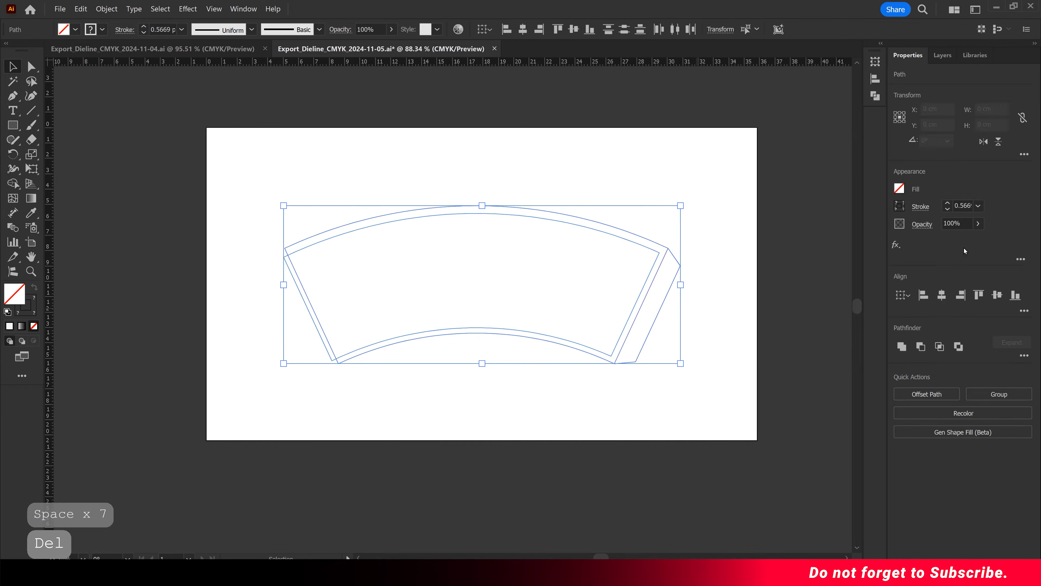
{"action": "left_click", "coordinate": [948, 204]}
{"action": "left_click", "coordinate": [948, 204]}
{"action": "left_click", "coordinate": [551, 245]}
{"action": "right_click", "coordinate": [551, 246]}
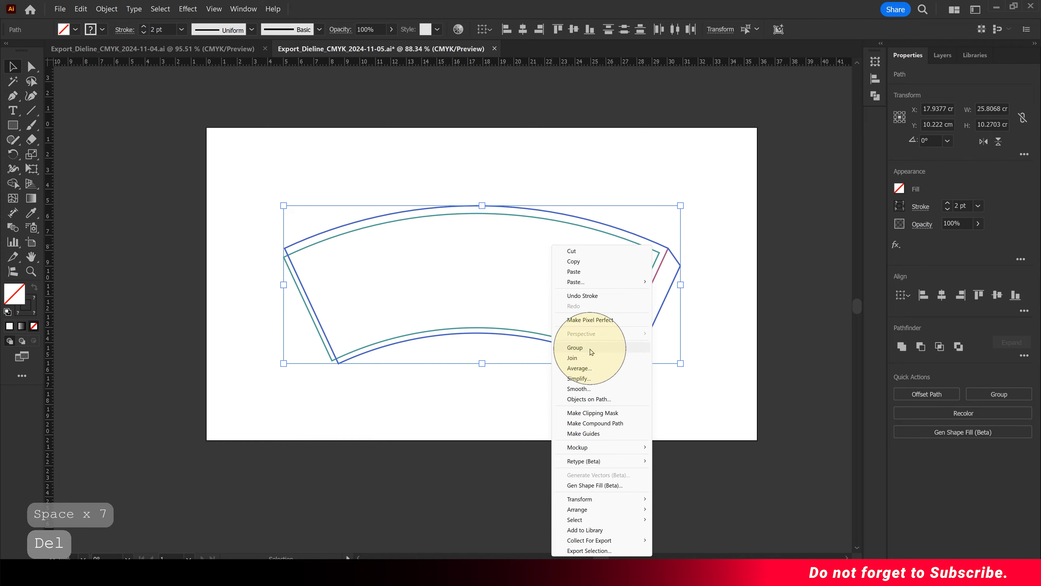
{"action": "left_click", "coordinate": [591, 351]}
{"action": "left_click", "coordinate": [948, 208]}
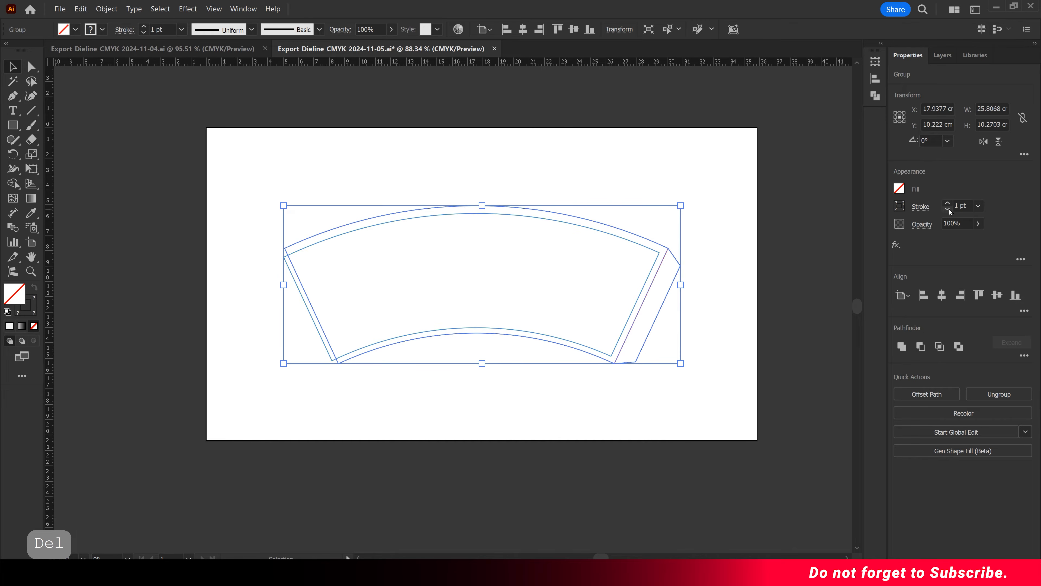
Step: Add Layer 2 beneath Layer 1, lock Layer 1 with the dieline, and make Layer 2 active
{"action": "left_click", "coordinate": [942, 56]}
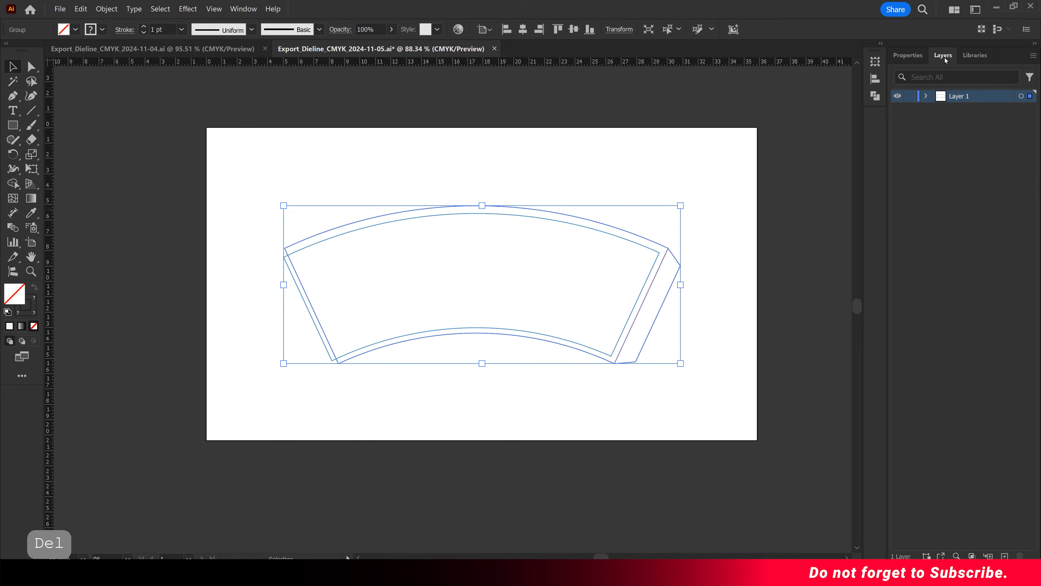
{"action": "left_click", "coordinate": [1005, 557]}
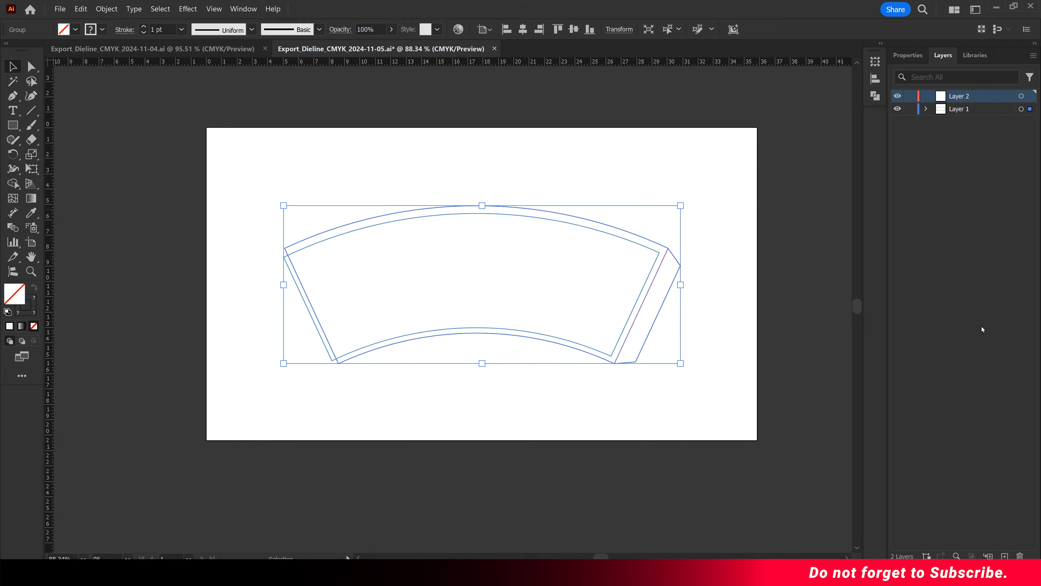
{"action": "left_click_drag", "start_coordinate": [968, 111], "coordinate": [966, 116]}
{"action": "left_click", "coordinate": [911, 96]}
{"action": "left_click", "coordinate": [959, 109]}
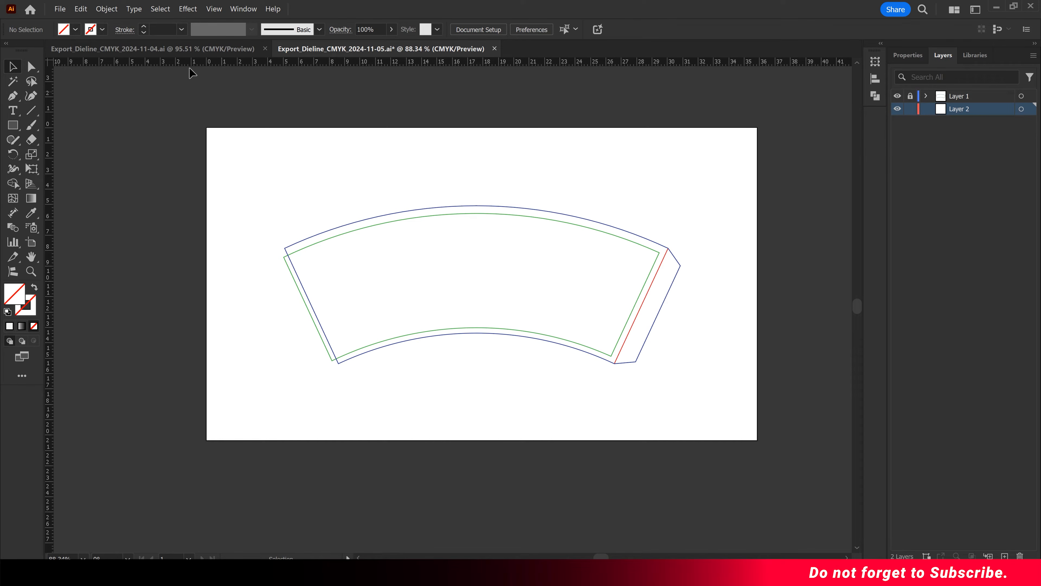
Step: Copy the green Christmas tree pattern from Export_Dieline_CMYK_2024-11-04.ai and paste it onto Layer 2 of the cup dieline document
{"action": "left_click", "coordinate": [179, 52]}
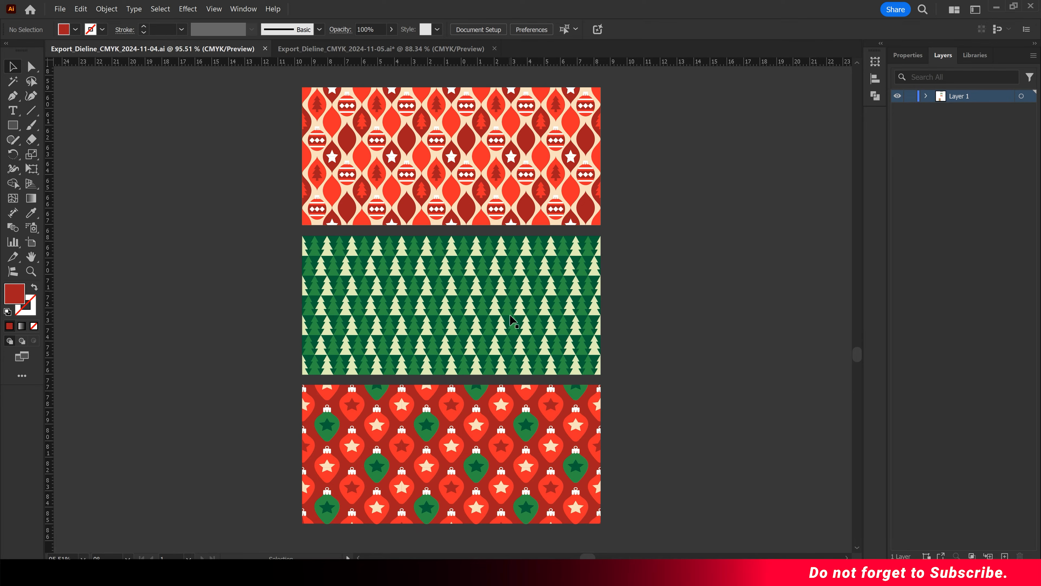
{"action": "left_click", "coordinate": [488, 304]}
{"action": "right_click", "coordinate": [489, 305]}
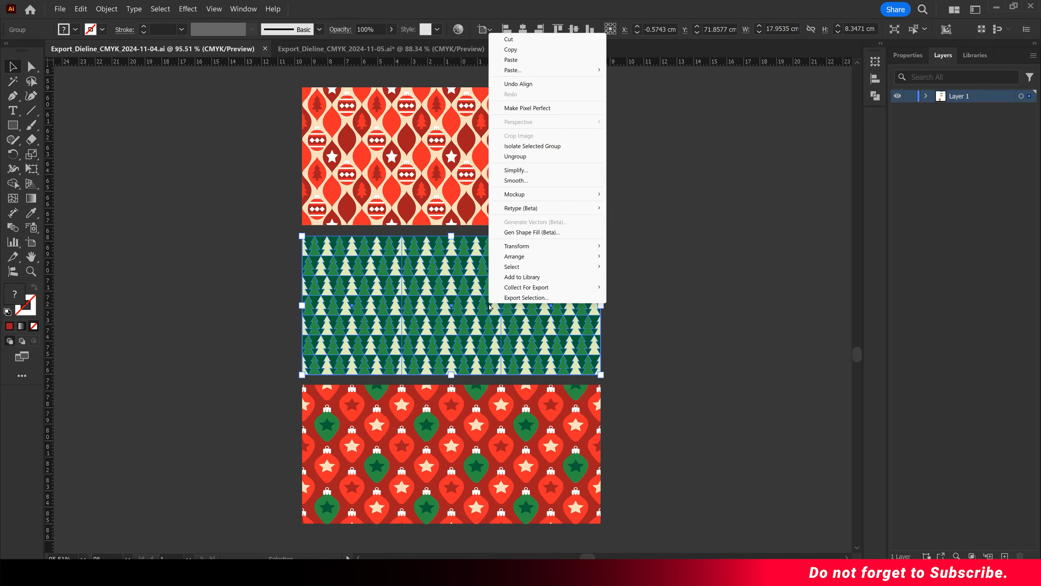
{"action": "left_click", "coordinate": [533, 51]}
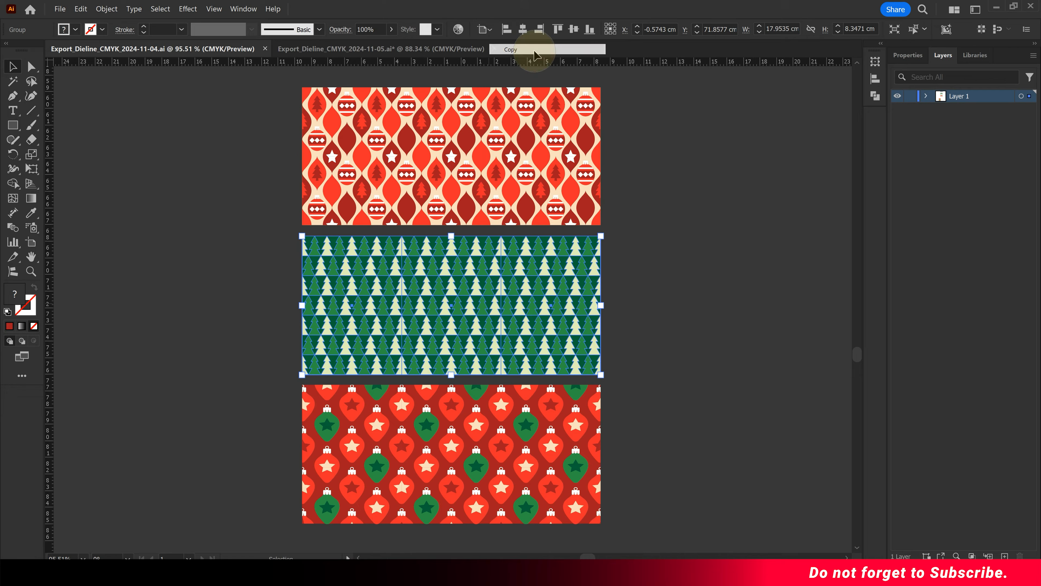
{"action": "left_click", "coordinate": [437, 50]}
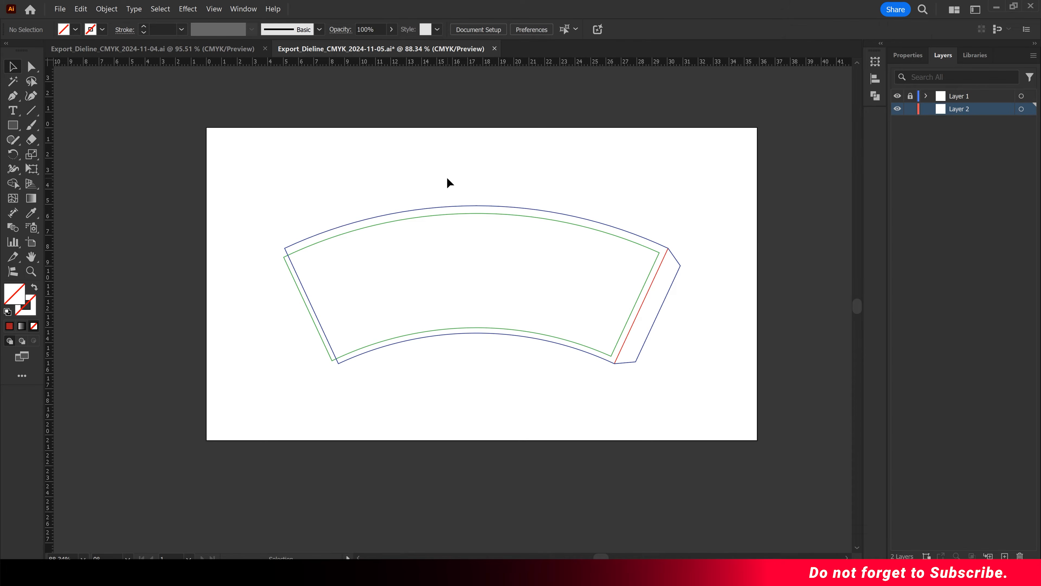
{"action": "right_click", "coordinate": [447, 179]}
{"action": "left_click", "coordinate": [490, 205]}
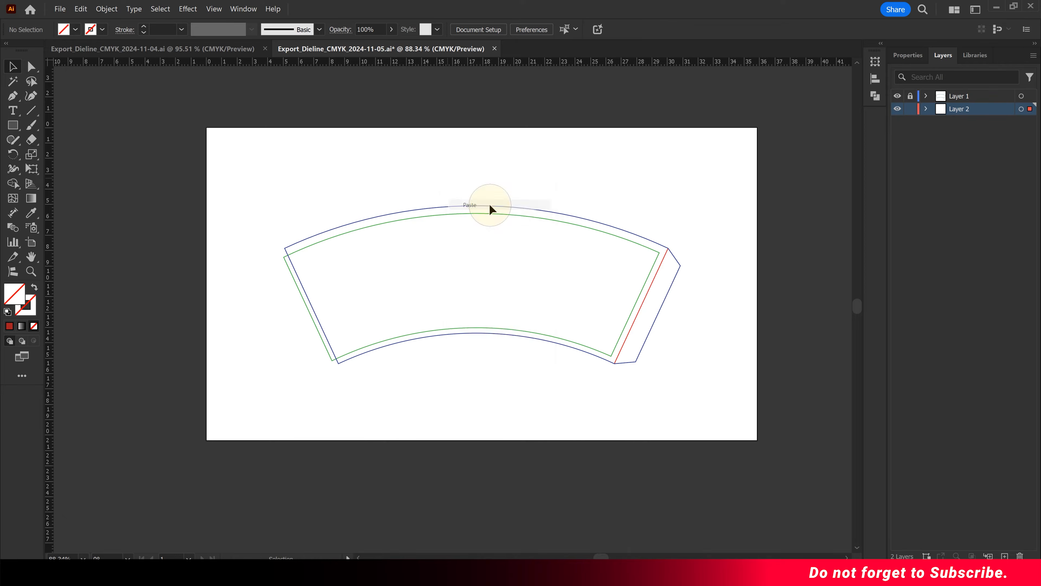
Step: Position and scale the tree pattern to about 17.95 × 8.35 cm so its lower corners meet the cup dieline's bottom corners
{"action": "left_click_drag", "start_coordinate": [503, 283], "coordinate": [545, 283]}
{"action": "key", "text": "ctrl+space"}
{"action": "left_click_drag", "start_coordinate": [326, 353], "coordinate": [350, 392]}
{"action": "left_click_drag", "start_coordinate": [306, 315], "coordinate": [283, 398]}
{"action": "left_click_drag", "start_coordinate": [682, 413], "coordinate": [721, 421]}
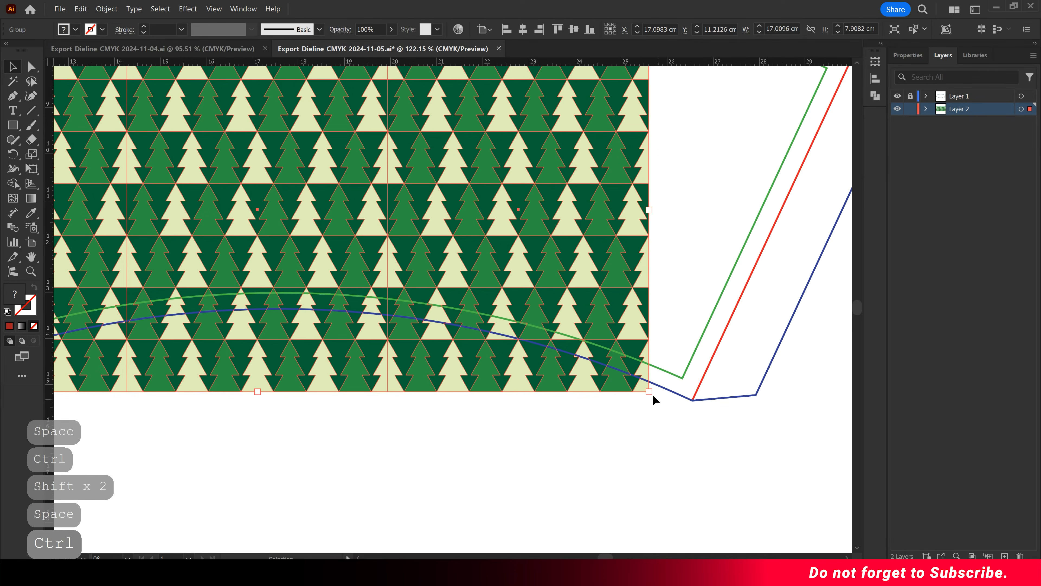
{"action": "left_click_drag", "start_coordinate": [650, 393], "coordinate": [671, 390]}
{"action": "left_click", "coordinate": [707, 430]}
{"action": "left_click_drag", "start_coordinate": [560, 197], "coordinate": [439, 199]}
{"action": "left_click_drag", "start_coordinate": [459, 147], "coordinate": [515, 232]}
{"action": "left_click", "coordinate": [361, 170]}
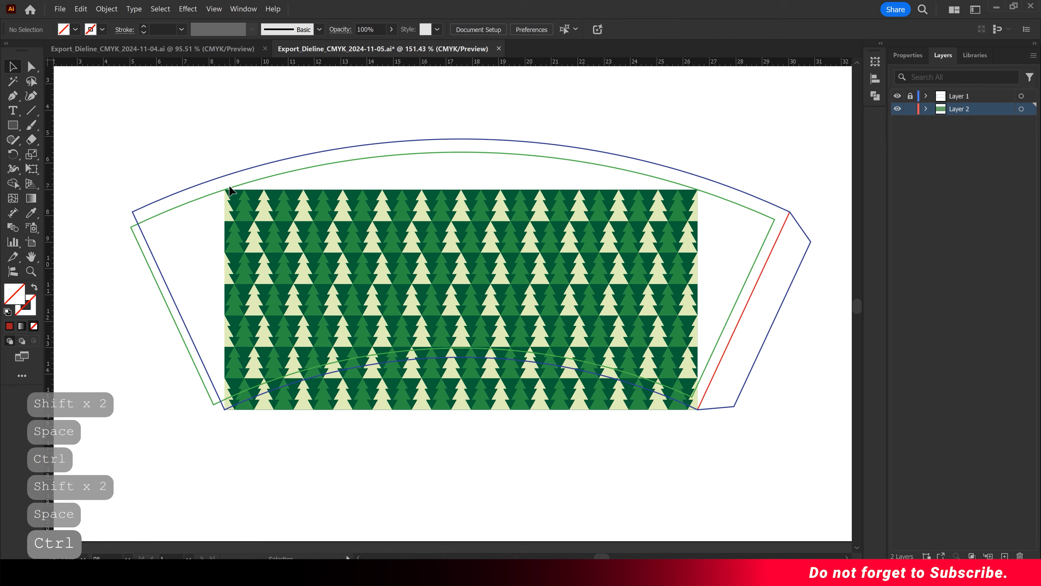
Step: Apply a horizontal Arc warp with a 28% bend to the tree pattern, fitting it to the curved cup dieline
{"action": "left_click", "coordinate": [279, 201]}
{"action": "left_click_drag", "start_coordinate": [461, 190], "coordinate": [224, 190]}
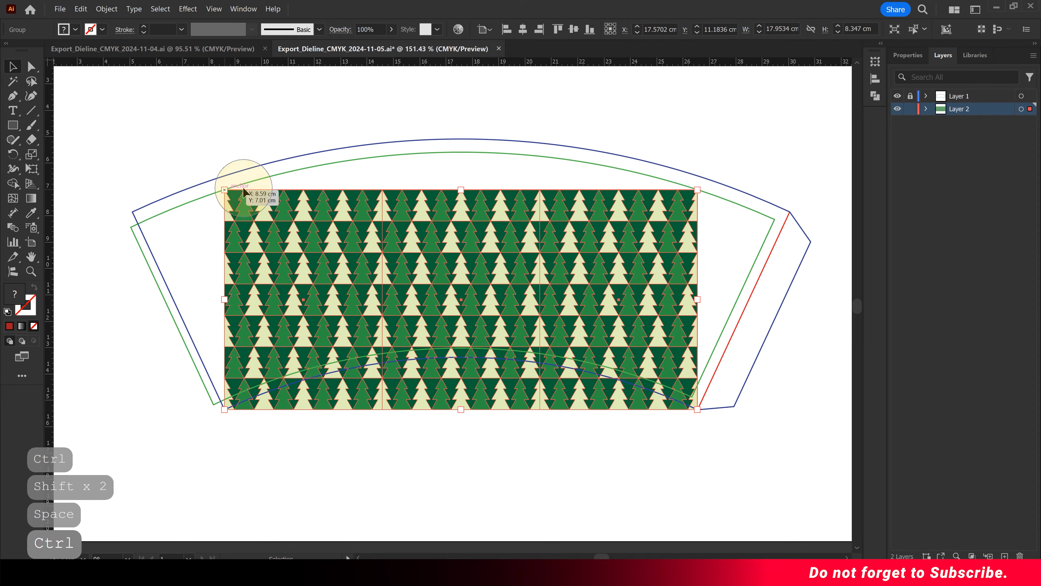
{"action": "left_click", "coordinate": [384, 180]}
{"action": "left_click", "coordinate": [533, 265], "text": "ctrl"}
{"action": "left_click", "coordinate": [529, 271], "text": "ctrl"}
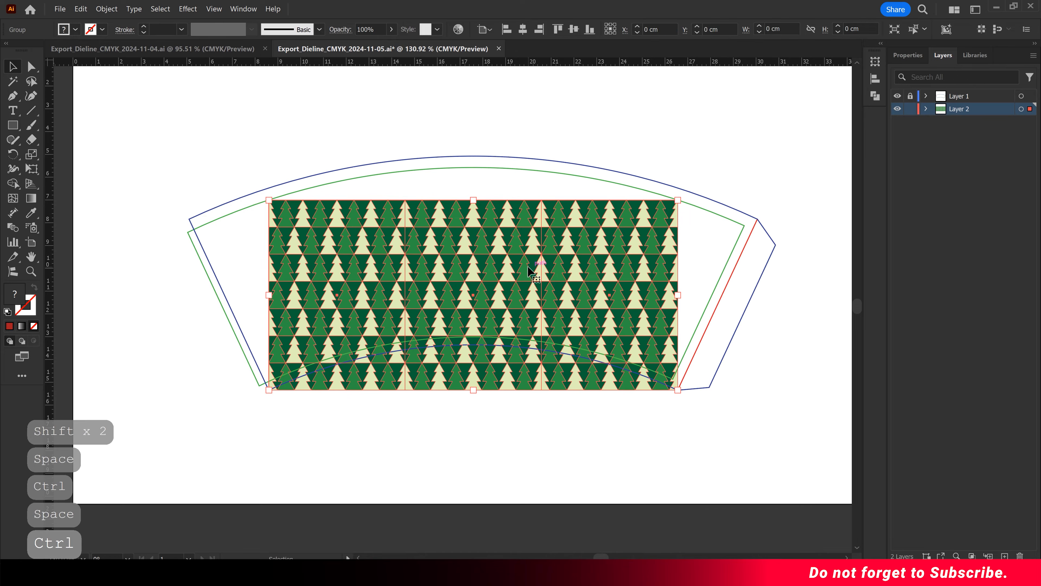
{"action": "left_click", "coordinate": [192, 12]}
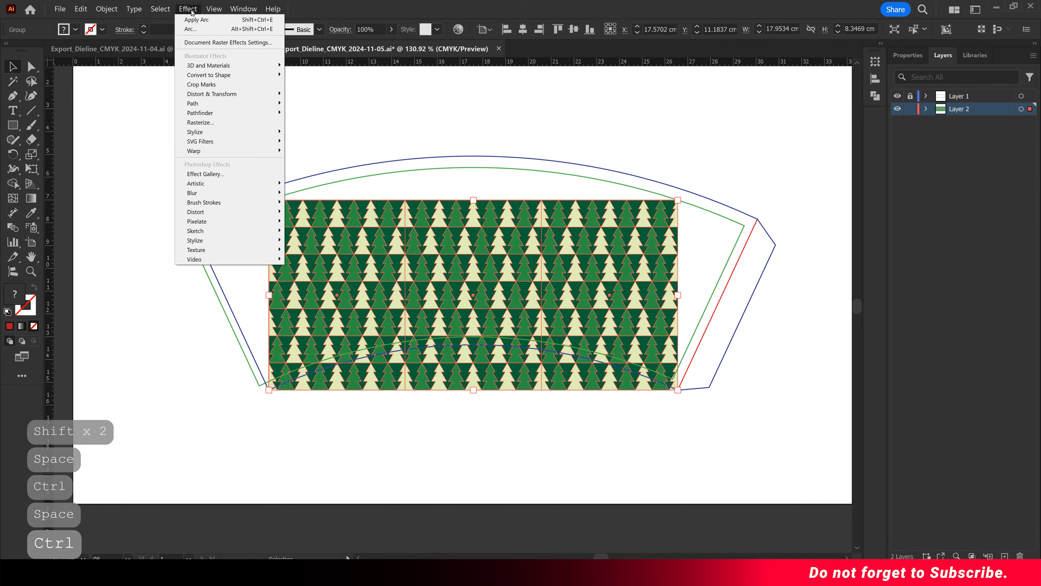
{"action": "mouse_move", "coordinate": [255, 154]}
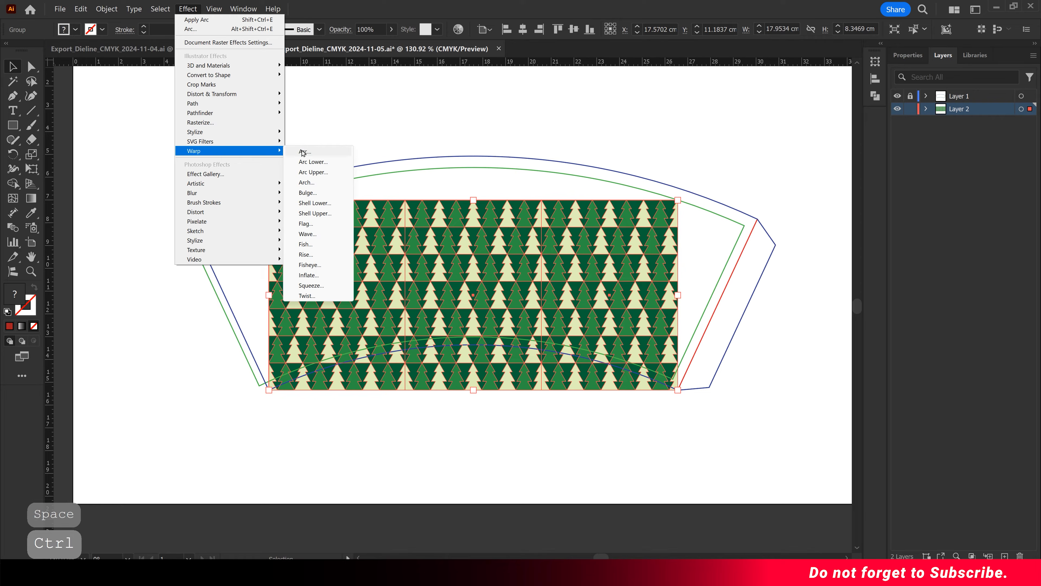
{"action": "left_click", "coordinate": [321, 152]}
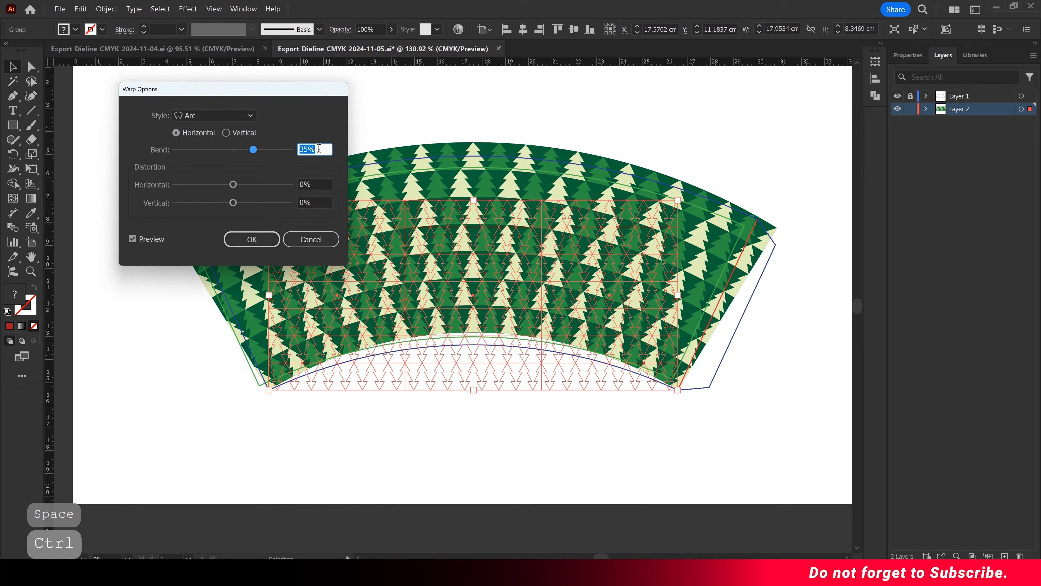
{"action": "left_click_drag", "start_coordinate": [291, 94], "coordinate": [735, 236]}
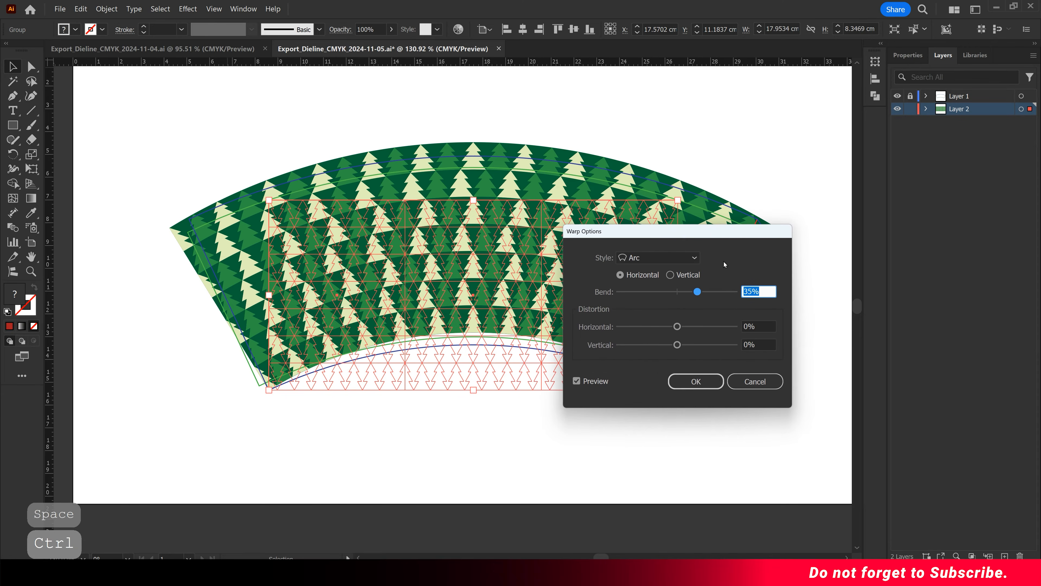
{"action": "left_click_drag", "start_coordinate": [666, 240], "coordinate": [656, 321]}
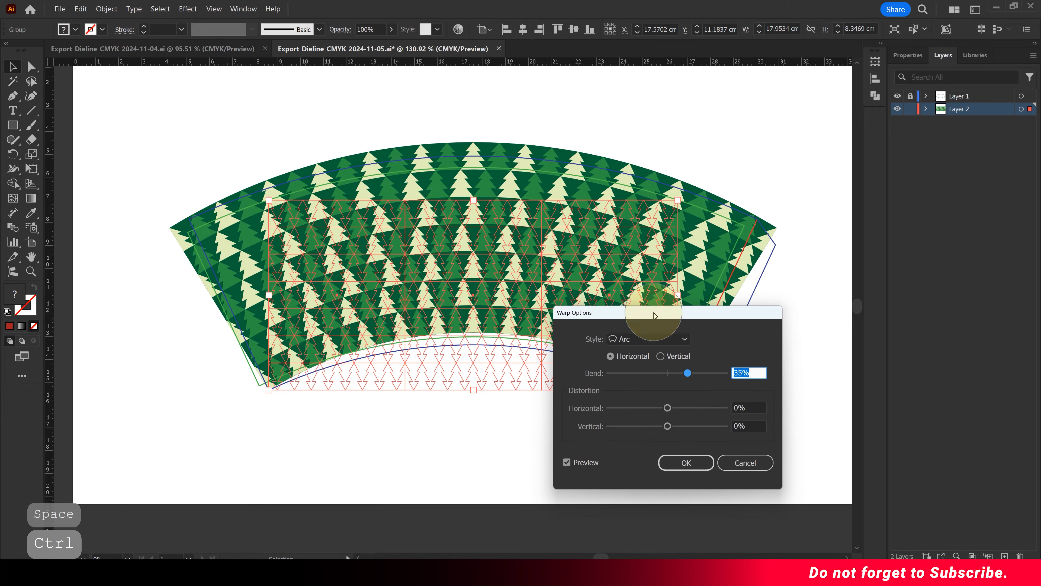
{"action": "left_click_drag", "start_coordinate": [687, 373], "coordinate": [683, 374]}
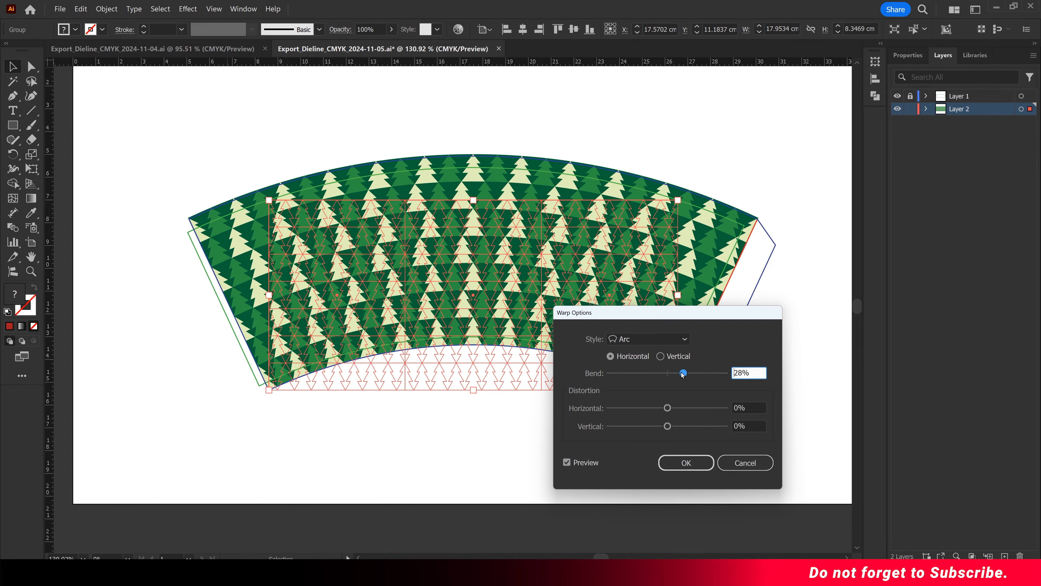
{"action": "left_click_drag", "start_coordinate": [657, 320], "coordinate": [237, 150]}
{"action": "left_click", "coordinate": [344, 210]}
{"action": "left_click", "coordinate": [285, 301]}
{"action": "left_click", "coordinate": [509, 421]}
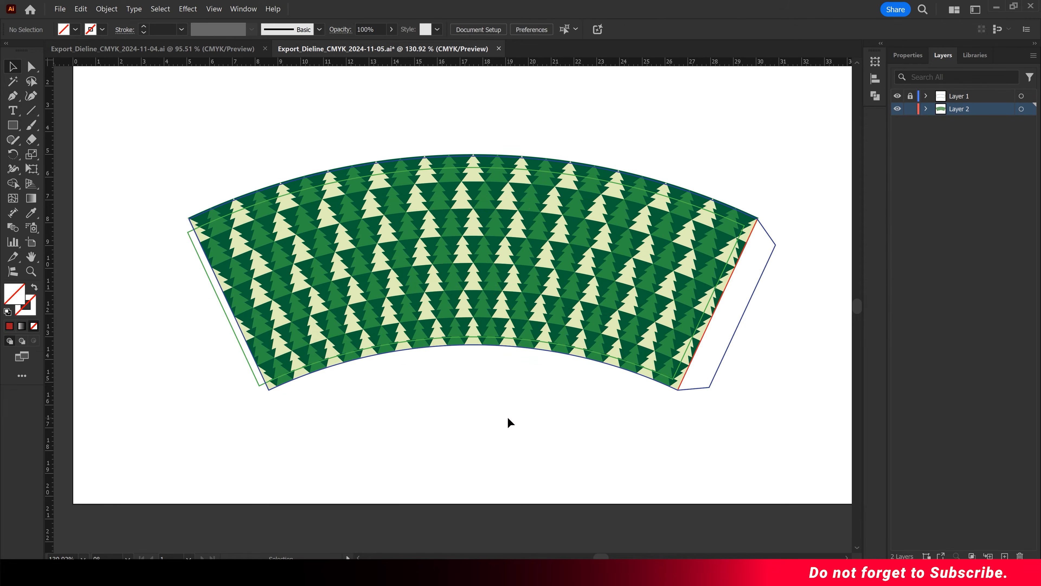
Step: Bring up the asset export settings for the warped tree pattern alone
{"action": "left_click_drag", "start_coordinate": [516, 314], "coordinate": [479, 320]}
{"action": "mouse_move", "coordinate": [547, 303]}
{"action": "left_mouse_down"}
{"action": "mouse_move", "coordinate": [519, 312]}
{"action": "mouse_move", "coordinate": [487, 290]}
{"action": "mouse_move", "coordinate": [507, 298]}
{"action": "mouse_move", "coordinate": [541, 284]}
{"action": "left_mouse_up"}
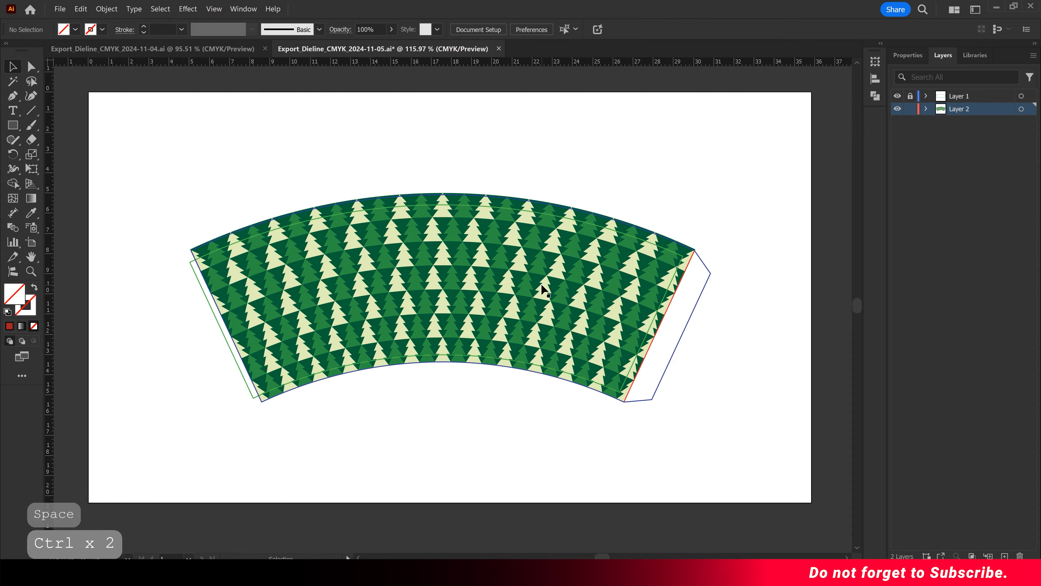
{"action": "left_click", "coordinate": [492, 252]}
{"action": "right_click", "coordinate": [492, 252]}
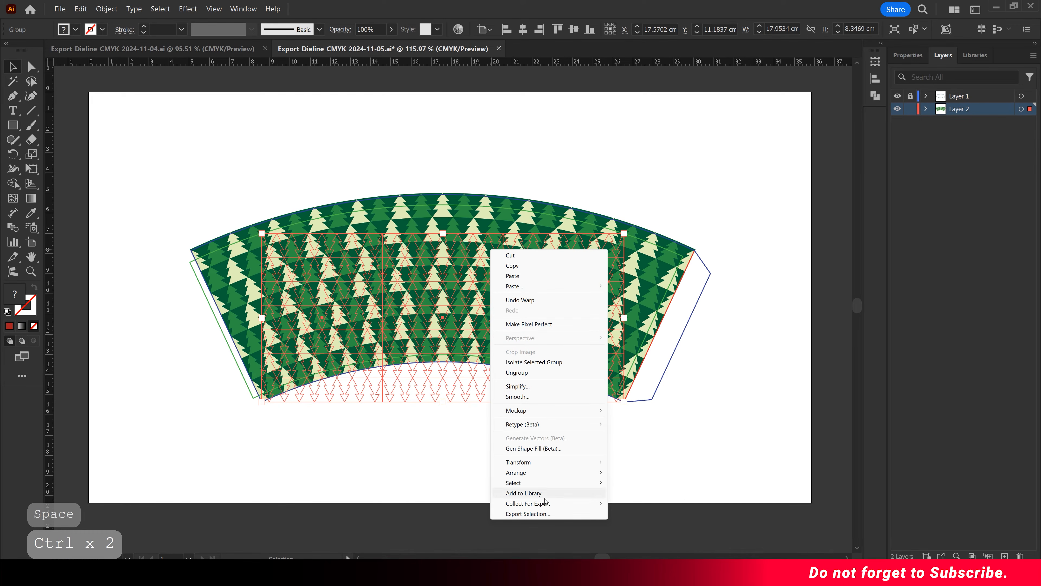
{"action": "left_click", "coordinate": [567, 515]}
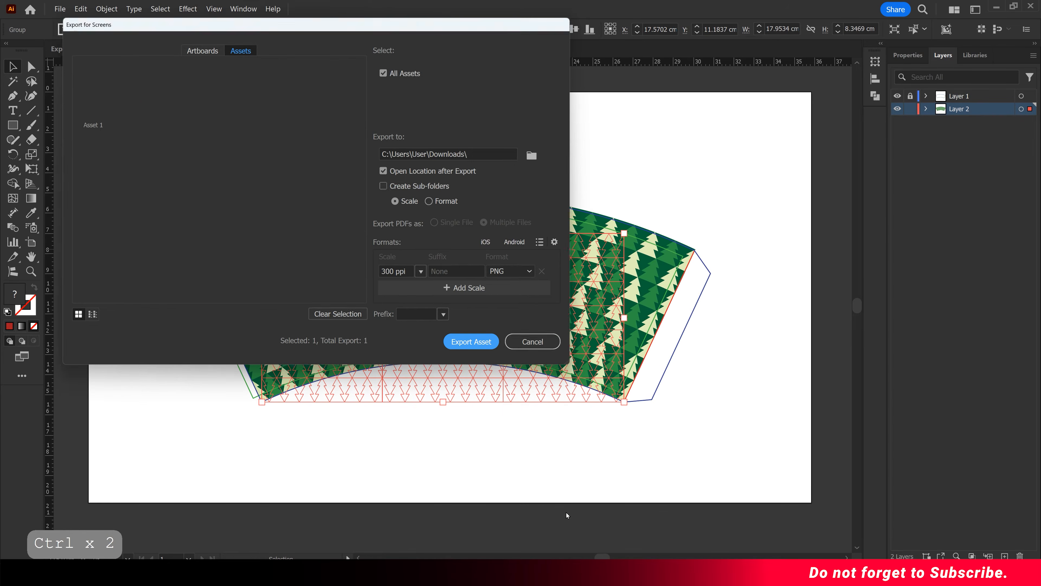
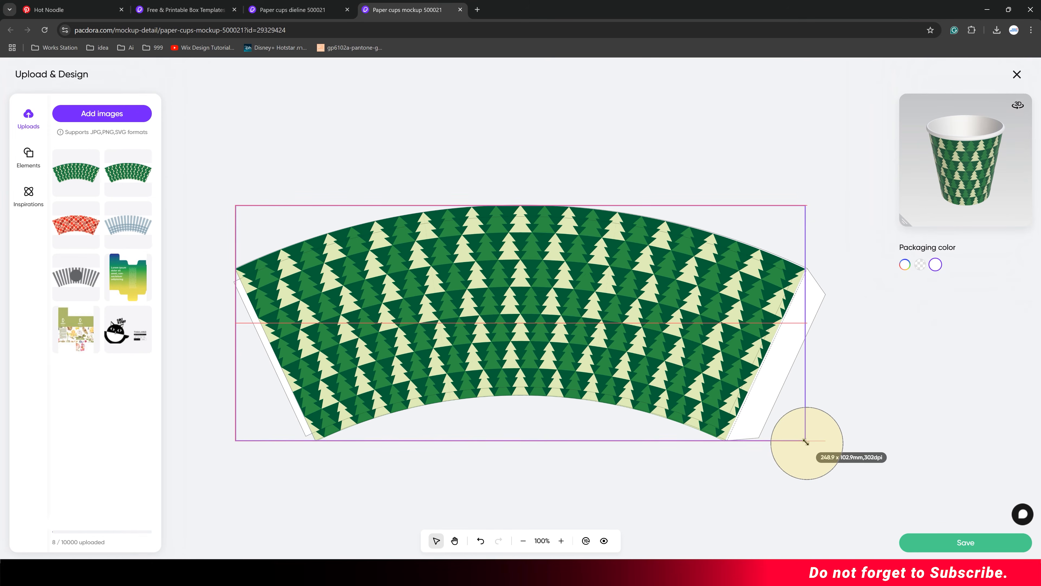
Step: Fine-tune the tree artwork's fit on the dieline in the Pacdora paper cup mockup and save the design
{"action": "left_click_drag", "start_coordinate": [807, 203], "coordinate": [806, 204]}
{"action": "left_click_drag", "start_coordinate": [563, 243], "coordinate": [564, 244]}
{"action": "left_click", "coordinate": [835, 348]}
{"action": "left_click_drag", "start_coordinate": [913, 224], "coordinate": [808, 288]}
{"action": "left_click", "coordinate": [911, 216]}
{"action": "left_click_drag", "start_coordinate": [911, 214], "coordinate": [937, 225]}
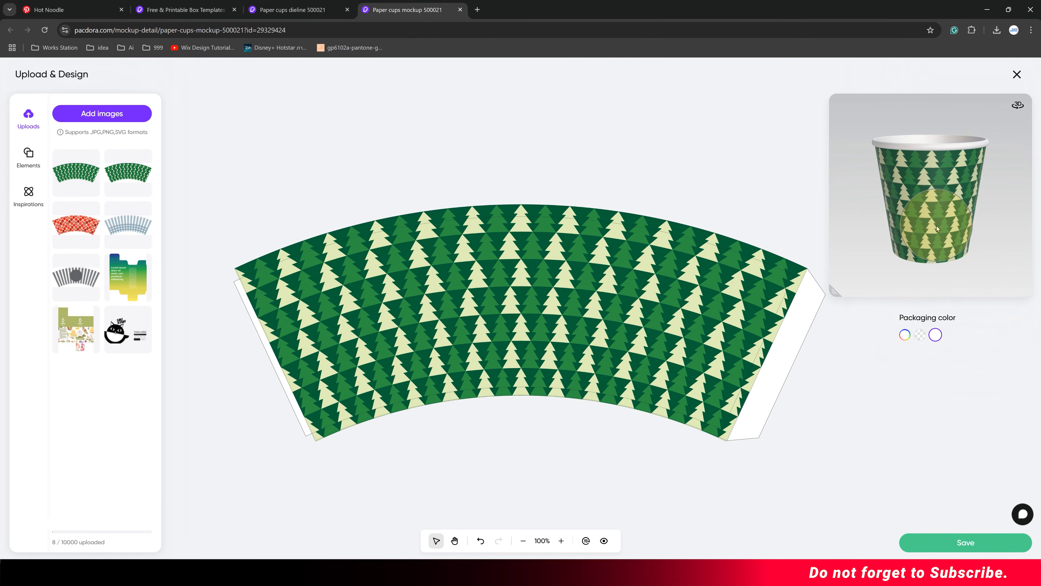
{"action": "left_click", "coordinate": [964, 542]}
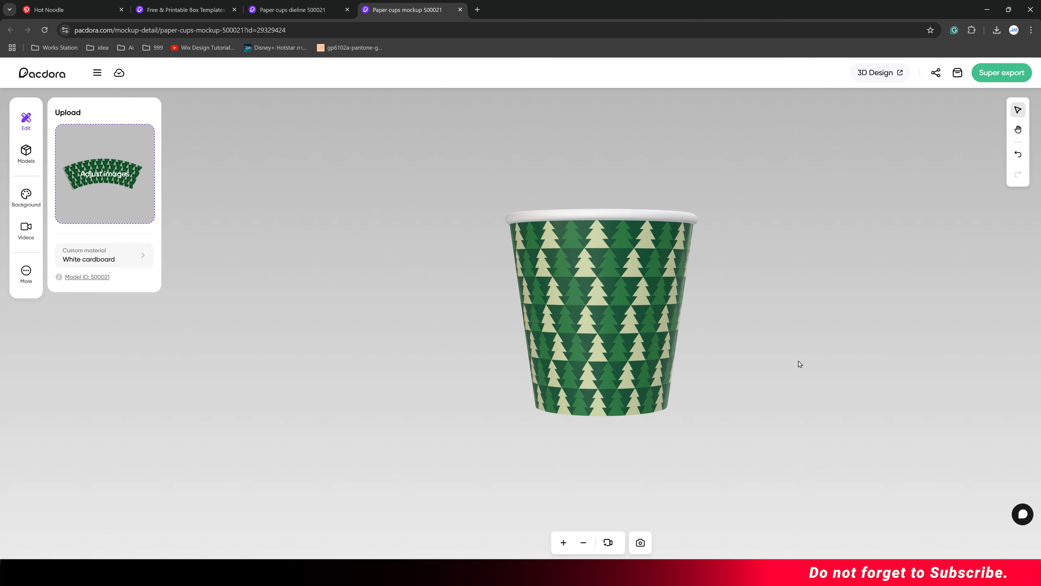
Step: Inspect the cup mockup from another angle and open it in the 3D Design scene editor
{"action": "left_click_drag", "start_coordinate": [712, 298], "coordinate": [650, 295]}
{"action": "scroll", "coordinate": [650, 297], "scroll_direction": "up", "scroll_amount": 2}
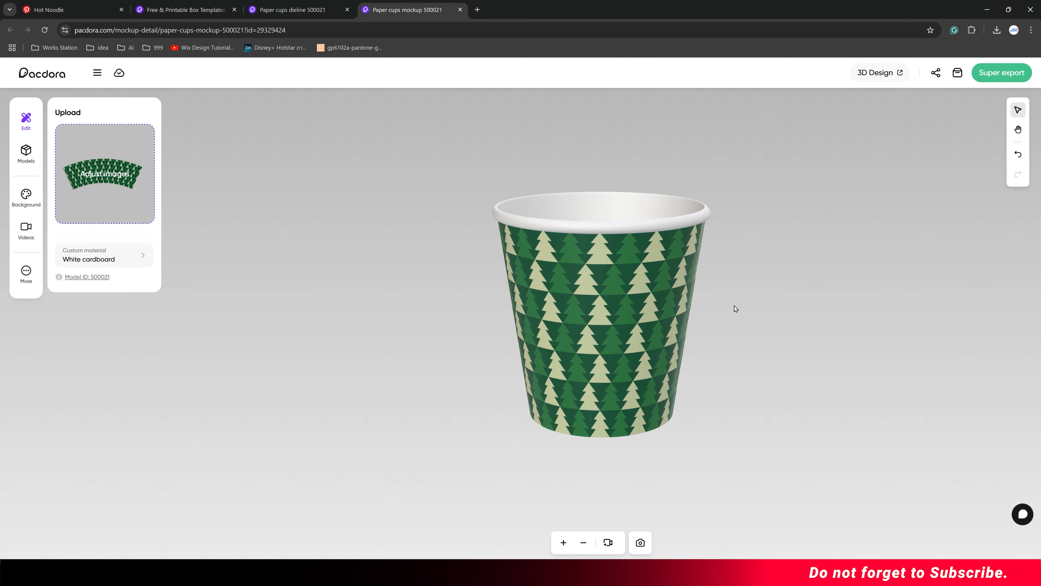
{"action": "left_click", "coordinate": [882, 74]}
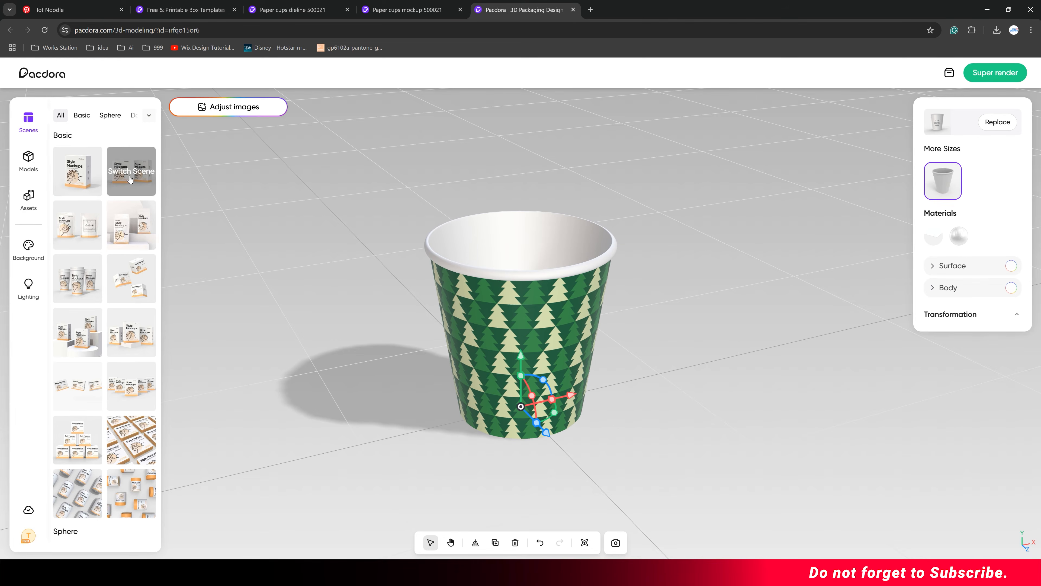
Step: Try out several Basic, Sphere and Leaf scene templates with the tree-patterned cup
{"action": "left_click", "coordinate": [131, 177]}
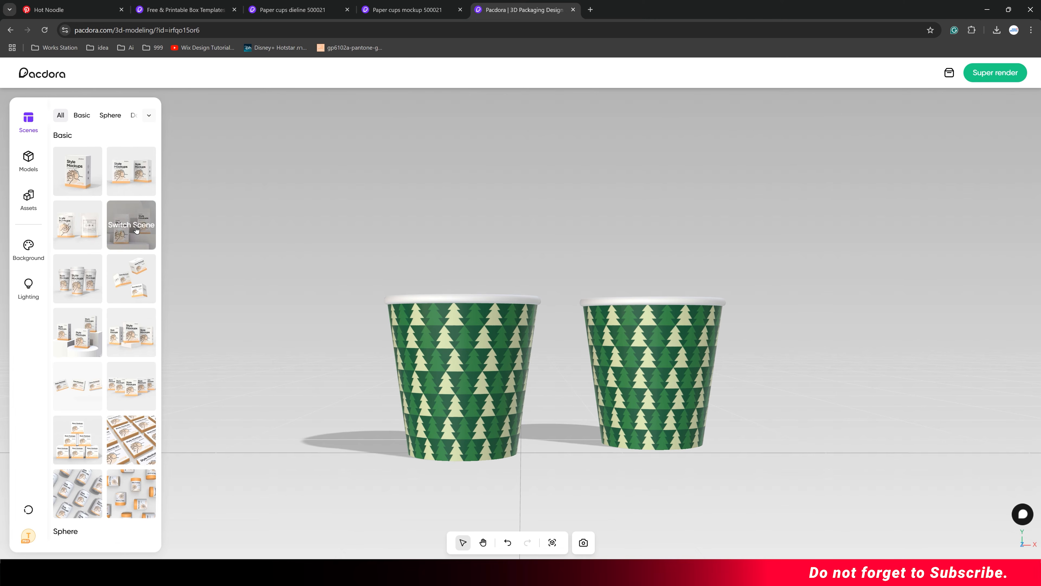
{"action": "left_click", "coordinate": [135, 235]}
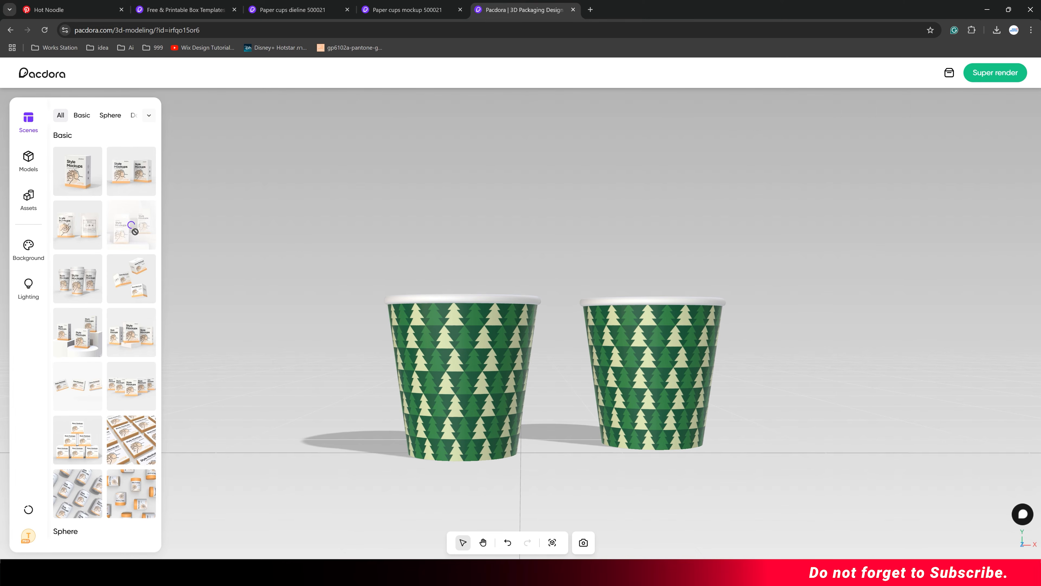
{"action": "scroll", "coordinate": [135, 234], "scroll_direction": "down", "scroll_amount": 8}
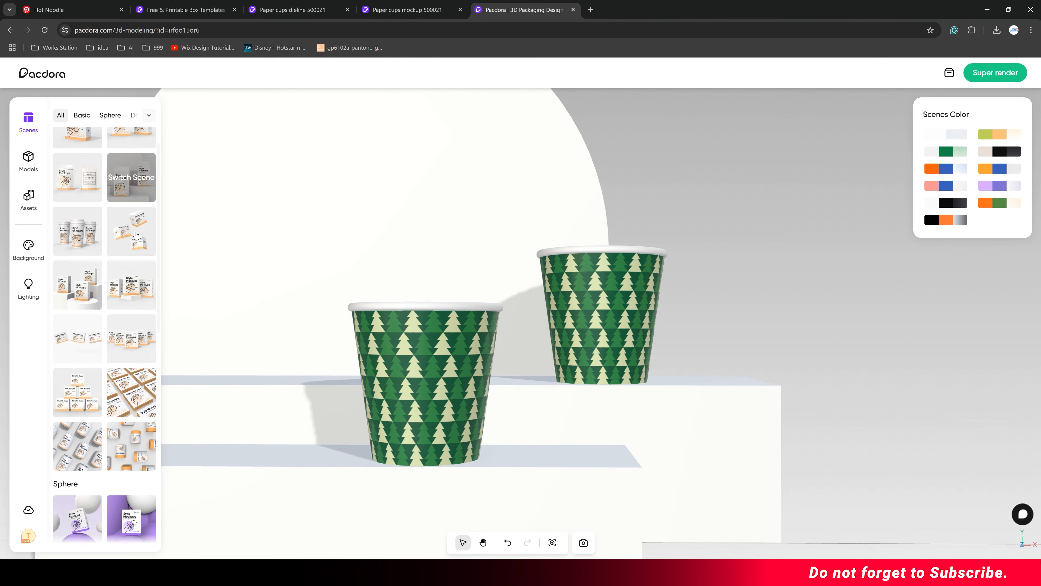
{"action": "left_click", "coordinate": [87, 256]}
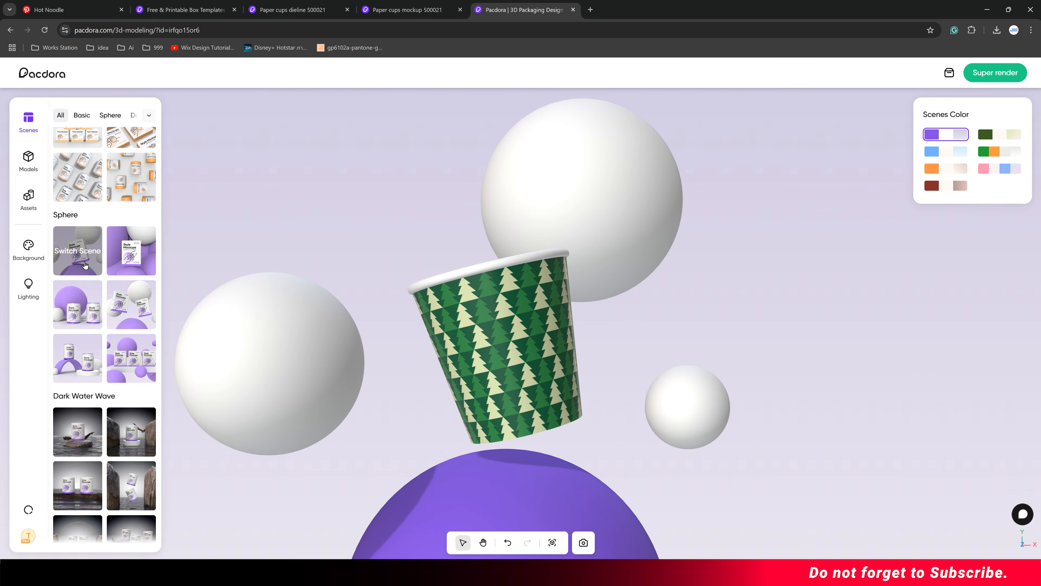
{"action": "left_click", "coordinate": [130, 311]}
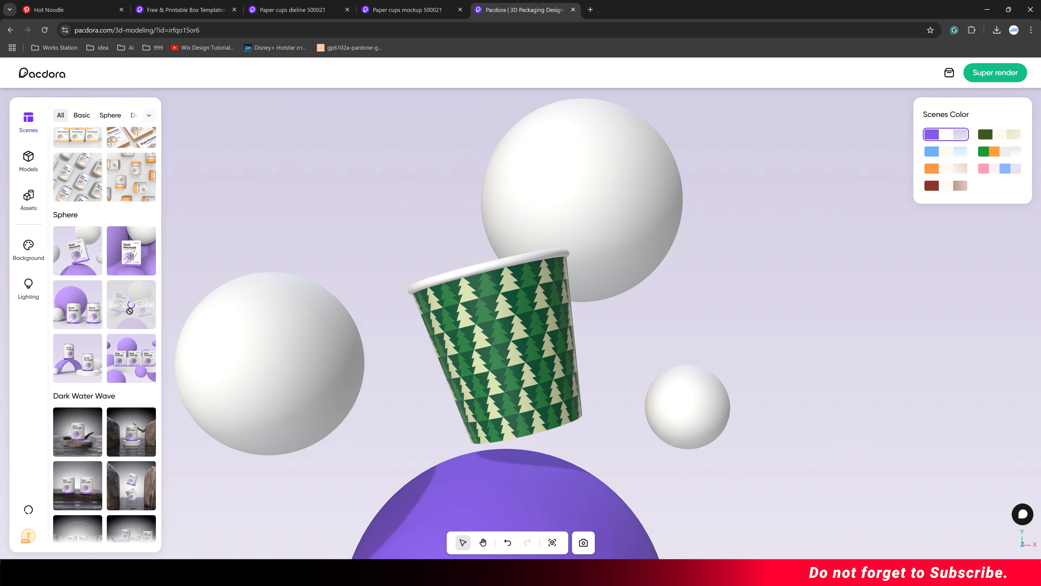
{"action": "scroll", "coordinate": [119, 306], "scroll_direction": "down", "scroll_amount": 7}
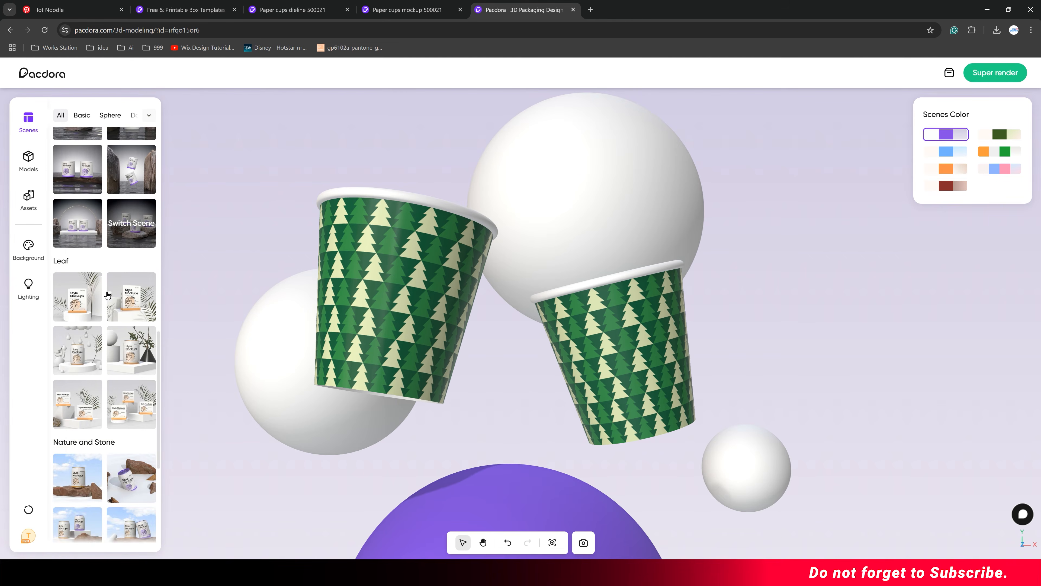
{"action": "scroll", "coordinate": [107, 295], "scroll_direction": "down", "scroll_amount": 2}
{"action": "left_click", "coordinate": [80, 242]}
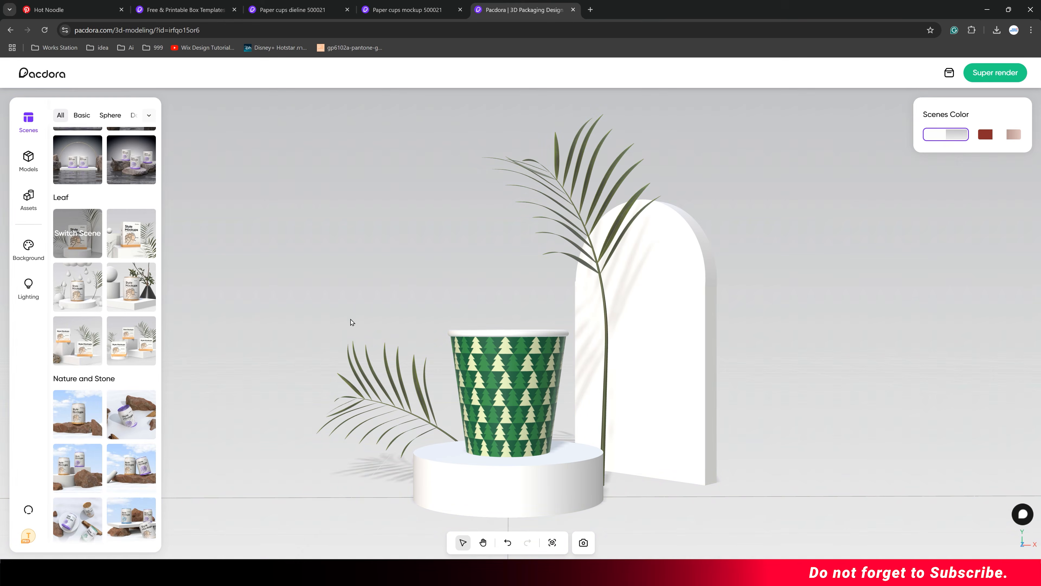
{"action": "scroll", "coordinate": [546, 385], "scroll_direction": "up", "scroll_amount": 3}
{"action": "scroll", "coordinate": [545, 384], "scroll_direction": "down", "scroll_amount": 2}
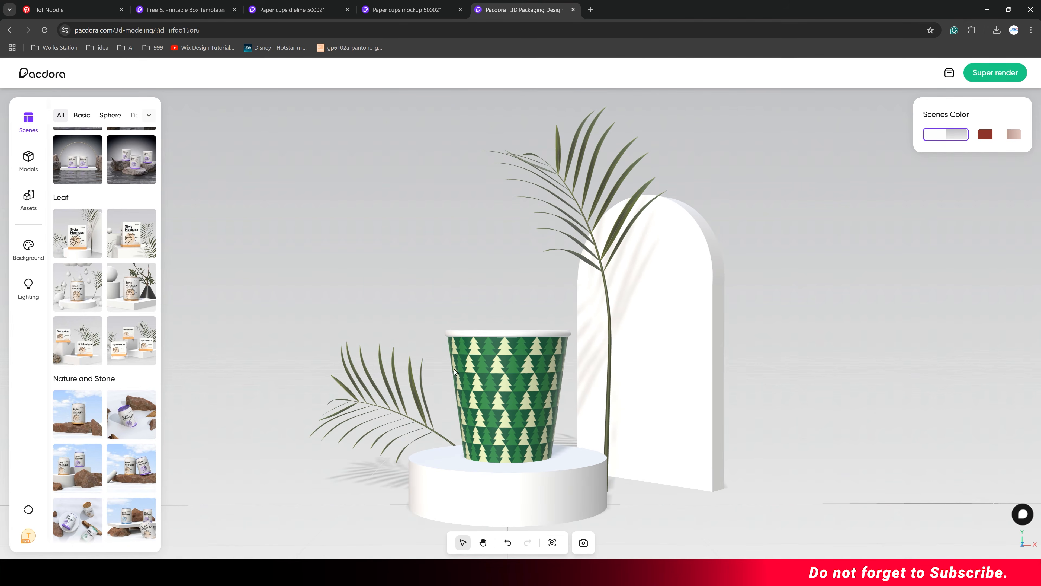
Step: Switch to the Basic scene with two side-by-side packages and view the cups at an angle with the rear one selected
{"action": "scroll", "coordinate": [130, 223], "scroll_direction": "up", "scroll_amount": 15}
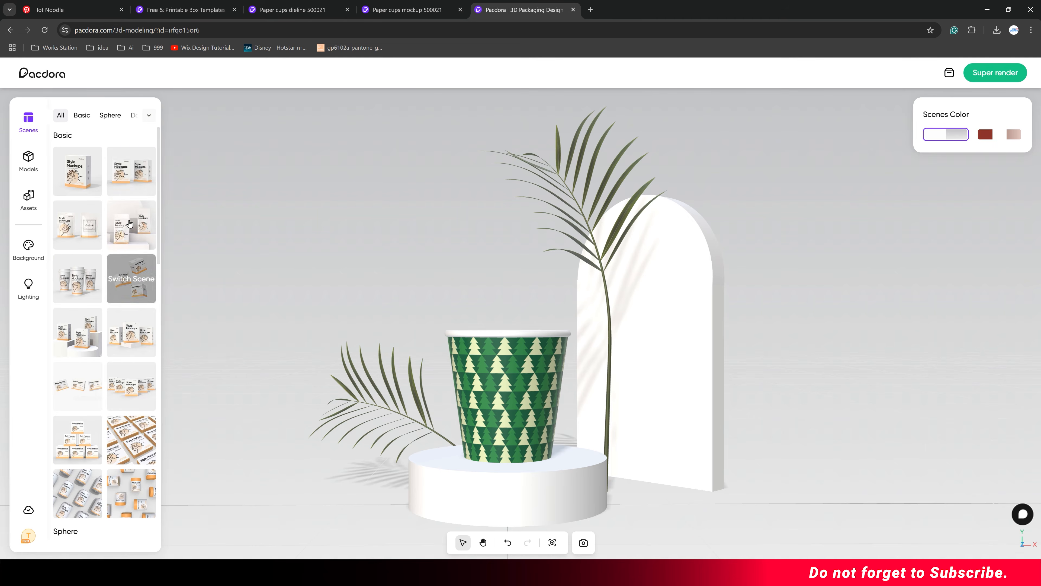
{"action": "left_click", "coordinate": [131, 171]}
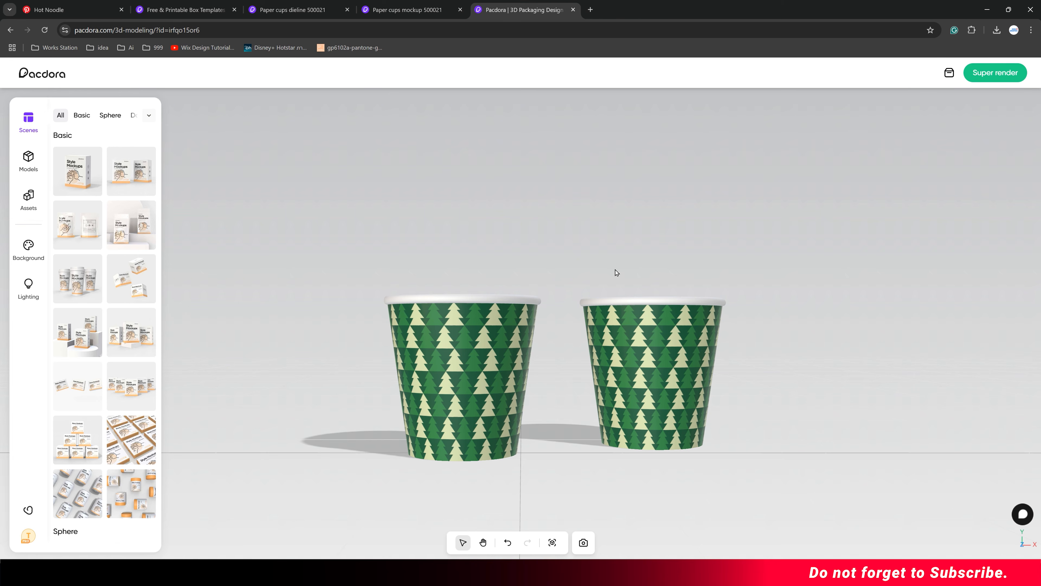
{"action": "left_click_drag", "start_coordinate": [609, 333], "coordinate": [607, 333]}
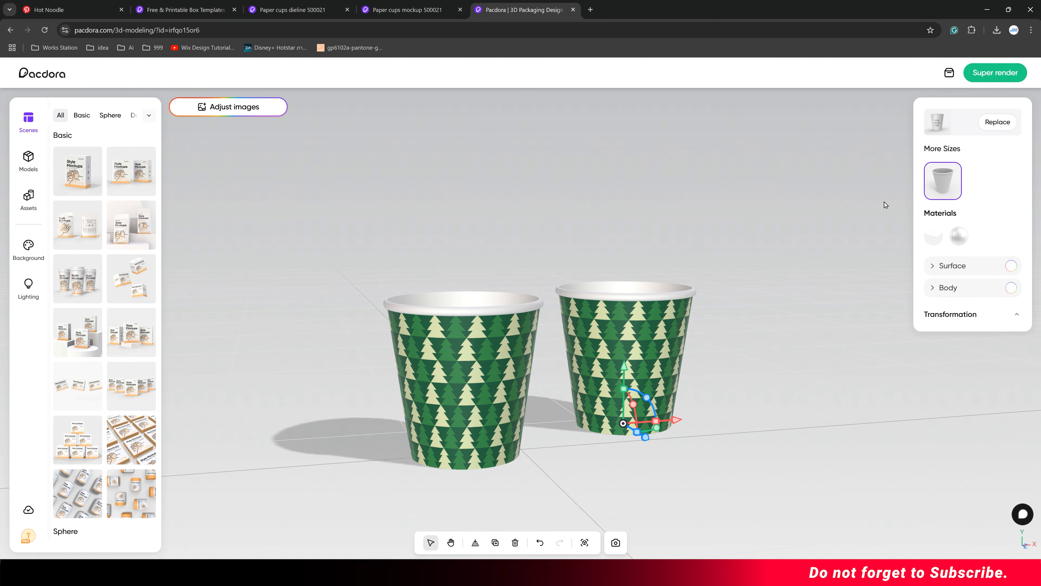
Step: Open the rear cup's images for adjustment and delete the green tree pattern from its dieline
{"action": "left_click", "coordinate": [994, 124]}
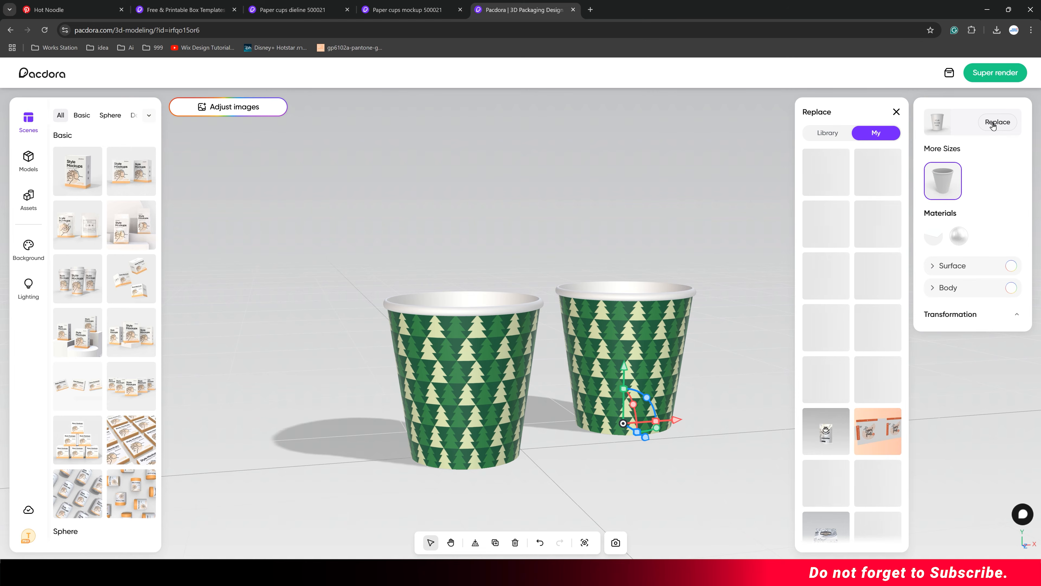
{"action": "left_click", "coordinate": [897, 113]}
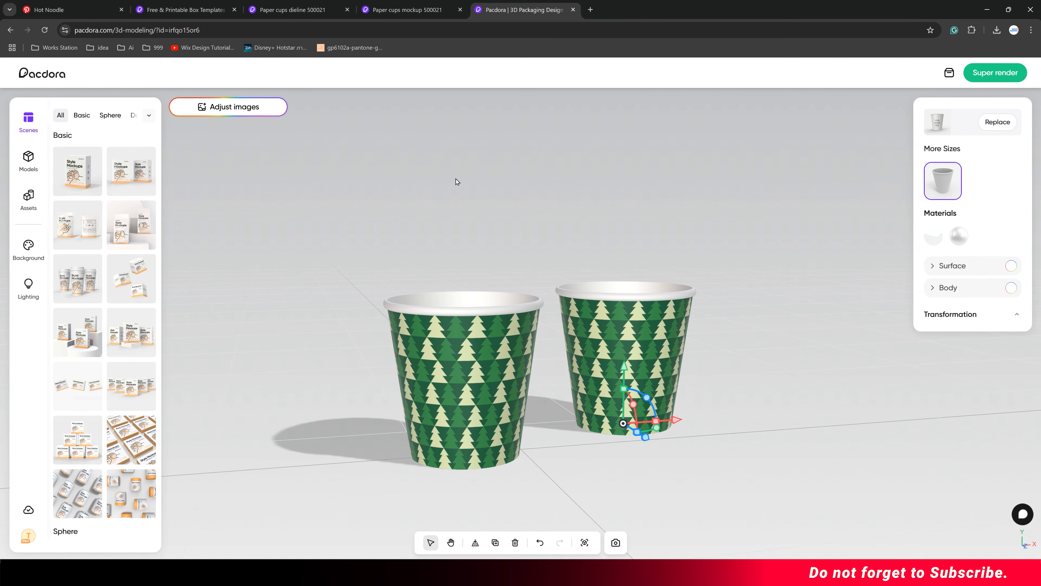
{"action": "left_click", "coordinate": [250, 111]}
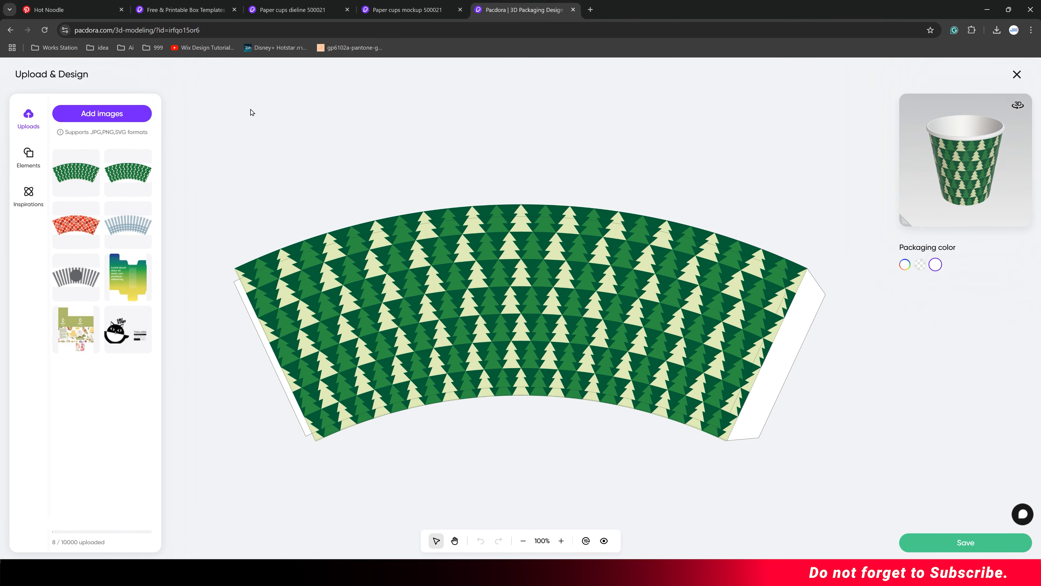
{"action": "left_click", "coordinate": [366, 269]}
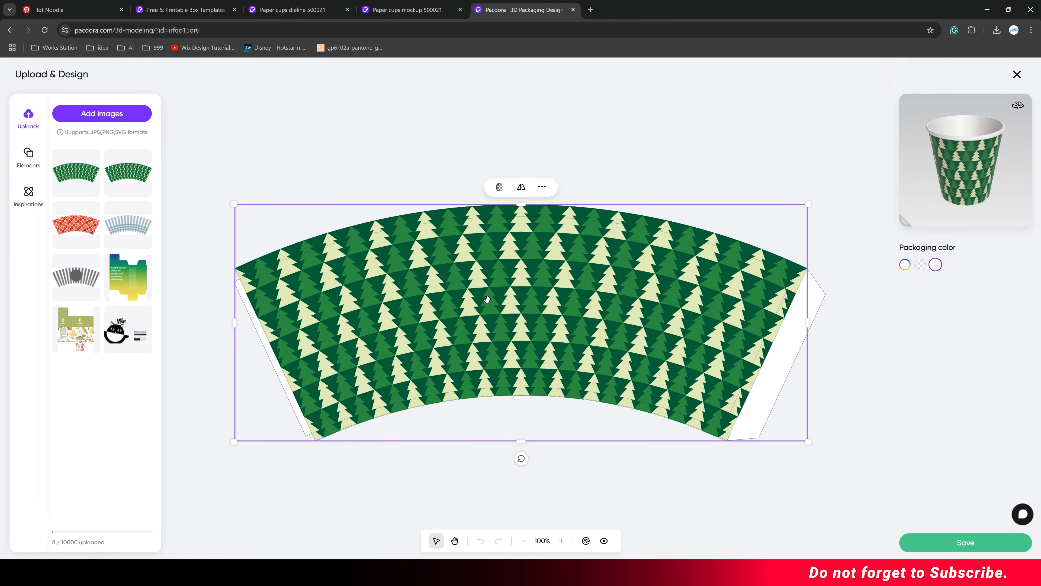
{"action": "key", "text": "Delete"}
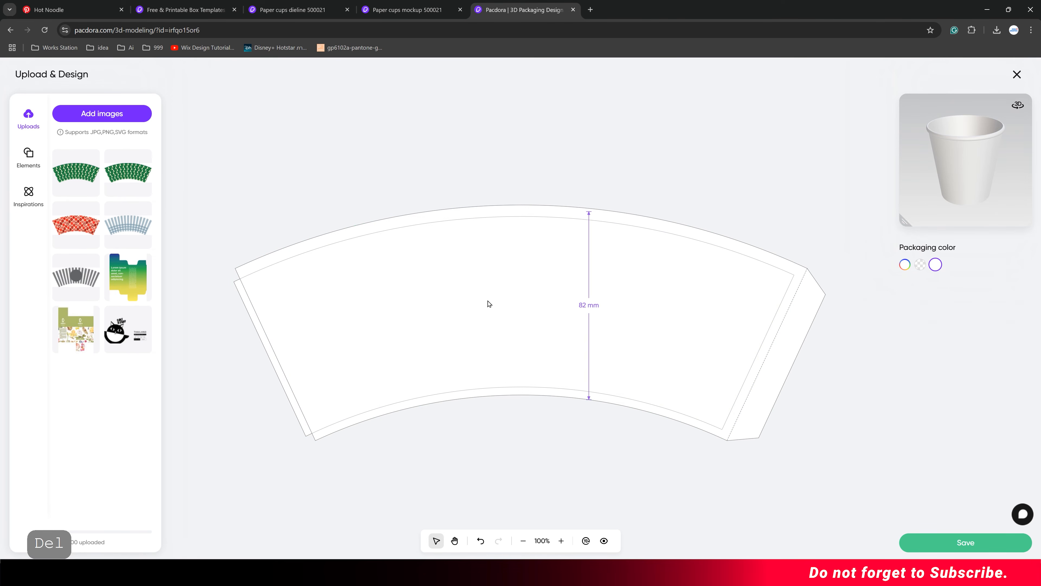
Step: Add the uploaded red ornament pattern to the rear cup's dieline, align and scale it to fit, and save the design
{"action": "left_click", "coordinate": [84, 229]}
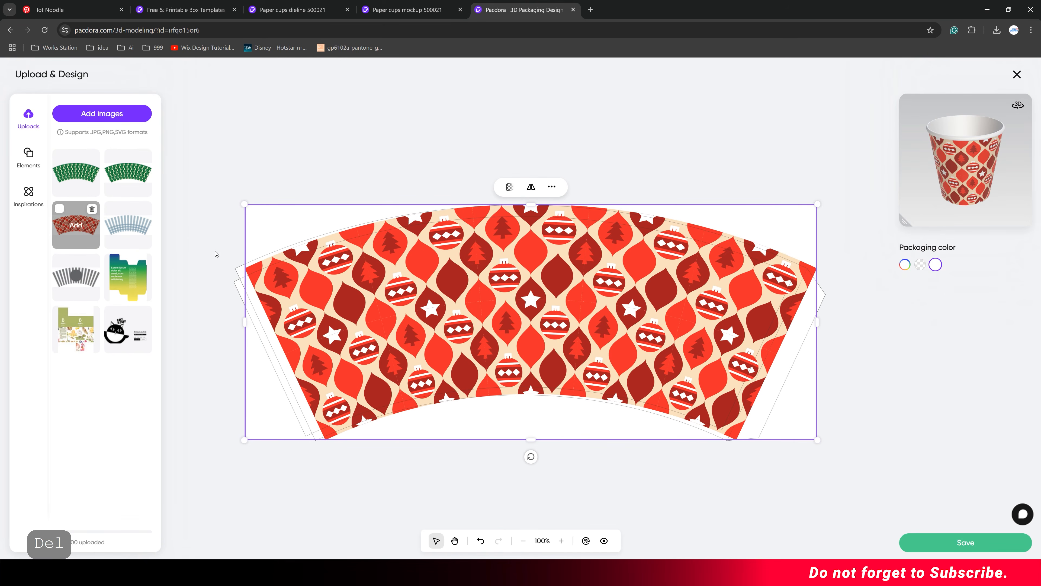
{"action": "left_click_drag", "start_coordinate": [472, 319], "coordinate": [459, 316]}
{"action": "left_click_drag", "start_coordinate": [806, 438], "coordinate": [809, 439]}
{"action": "left_click_drag", "start_coordinate": [712, 387], "coordinate": [713, 390]}
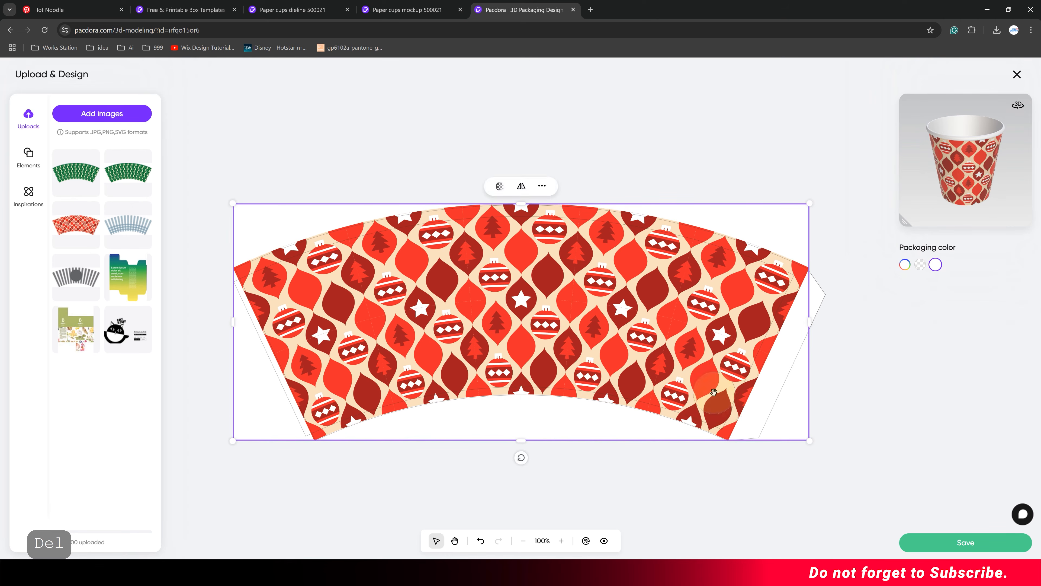
{"action": "left_click", "coordinate": [937, 544]}
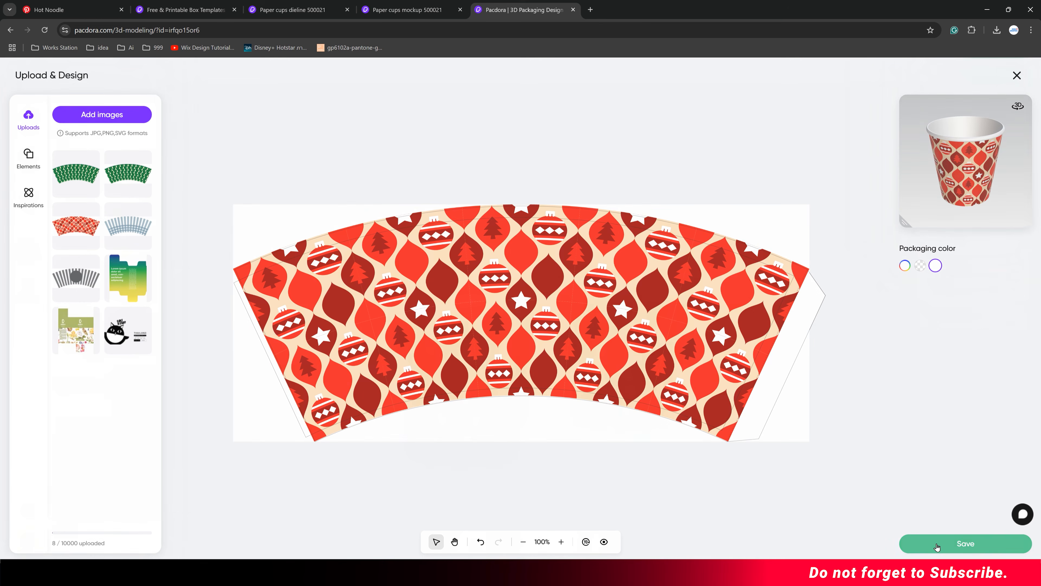
Step: Reframe the scene to show both cups from slightly above and deselect the rear cup
{"action": "left_click_drag", "start_coordinate": [717, 370], "coordinate": [688, 343]}
{"action": "left_click", "coordinate": [450, 542]}
{"action": "left_click_drag", "start_coordinate": [544, 448], "coordinate": [546, 411]}
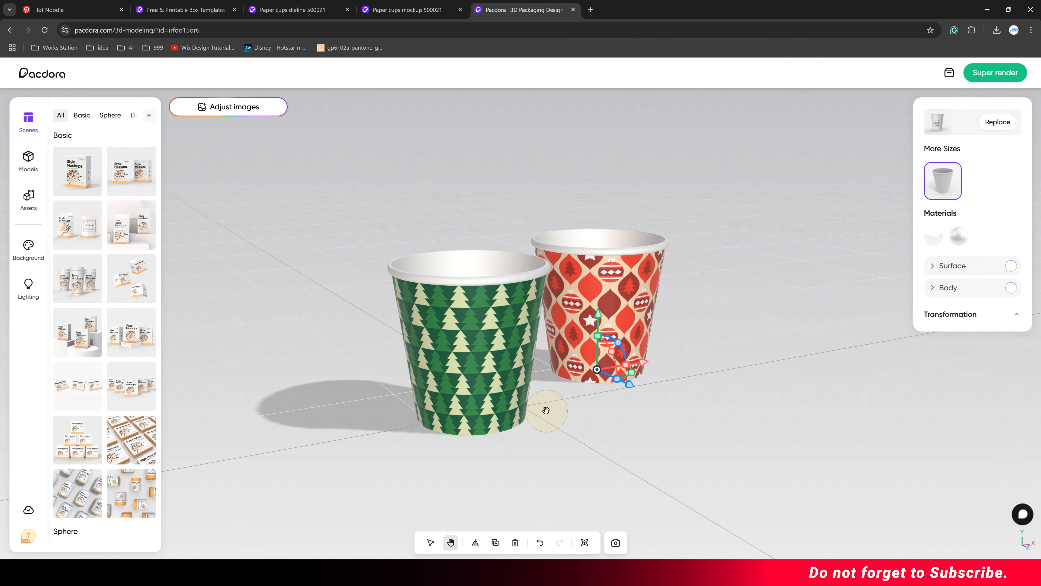
{"action": "left_click", "coordinate": [429, 543]}
{"action": "left_click", "coordinate": [725, 376]}
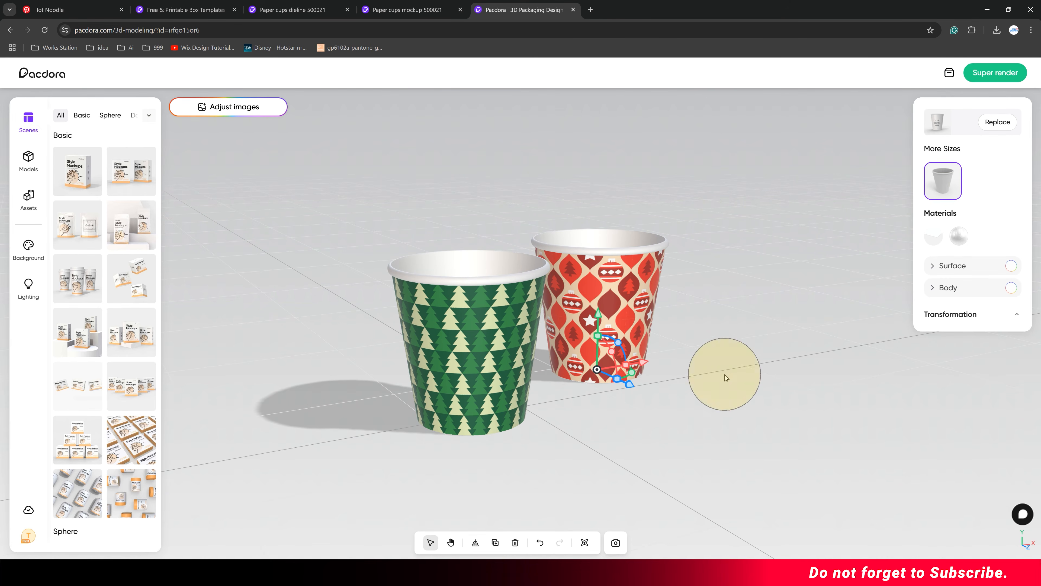
Step: Set up a Super render of the scene at a 4:3 ratio with the cups enlarged in the frame
{"action": "left_click", "coordinate": [989, 78]}
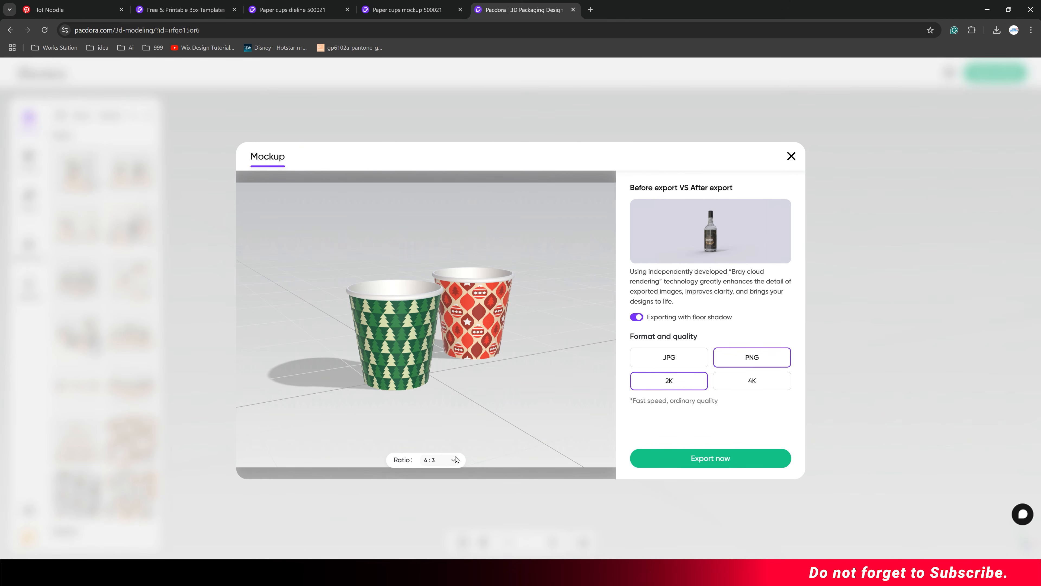
{"action": "left_click", "coordinate": [455, 459]}
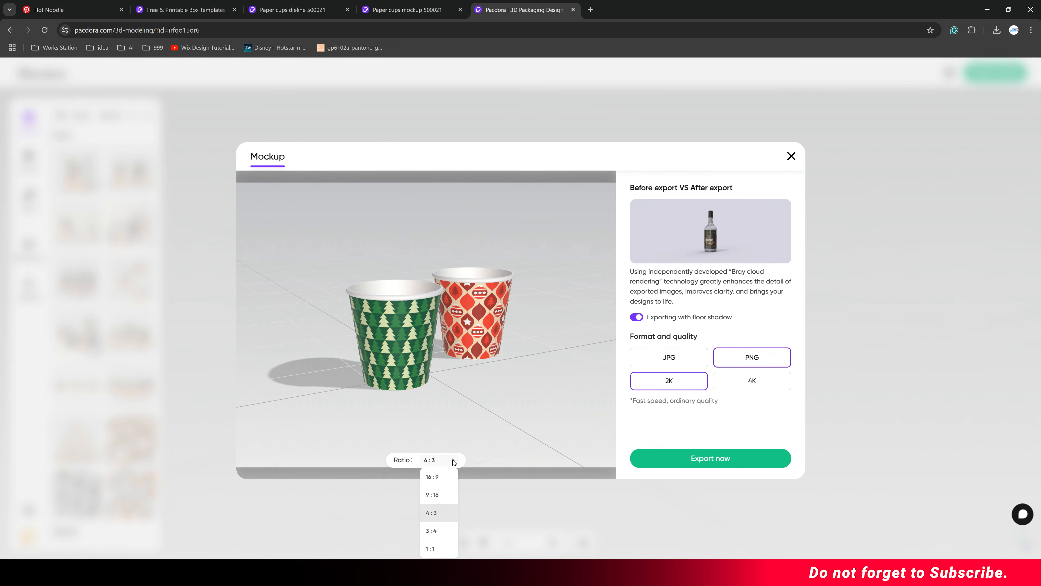
{"action": "left_click", "coordinate": [443, 514]}
{"action": "scroll", "coordinate": [457, 348], "scroll_direction": "up", "scroll_amount": 5}
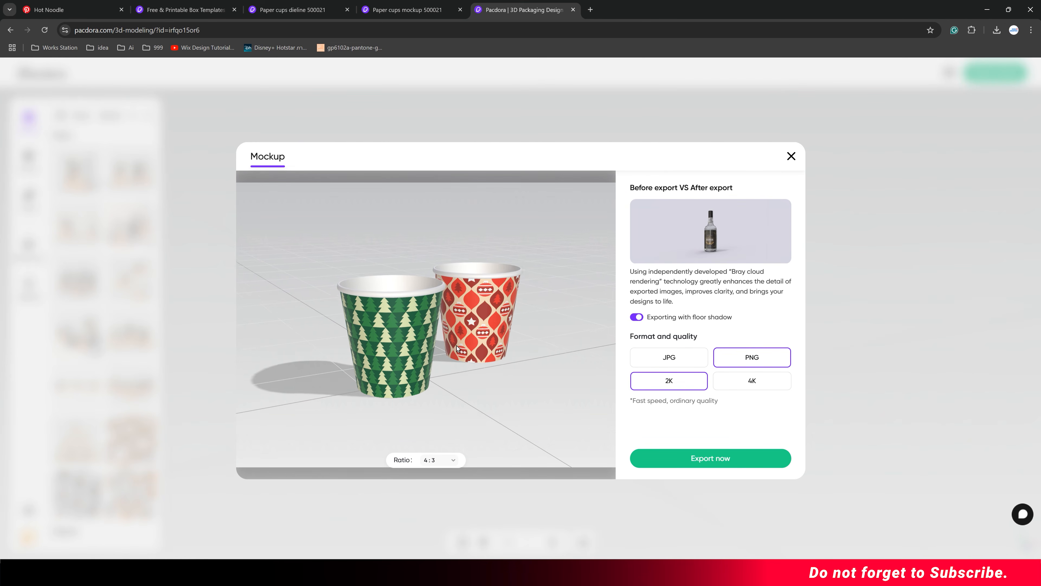
Step: Export the mockup as a 2K PNG with the floor shadow included
{"action": "left_click", "coordinate": [638, 318]}
{"action": "left_click", "coordinate": [638, 317]}
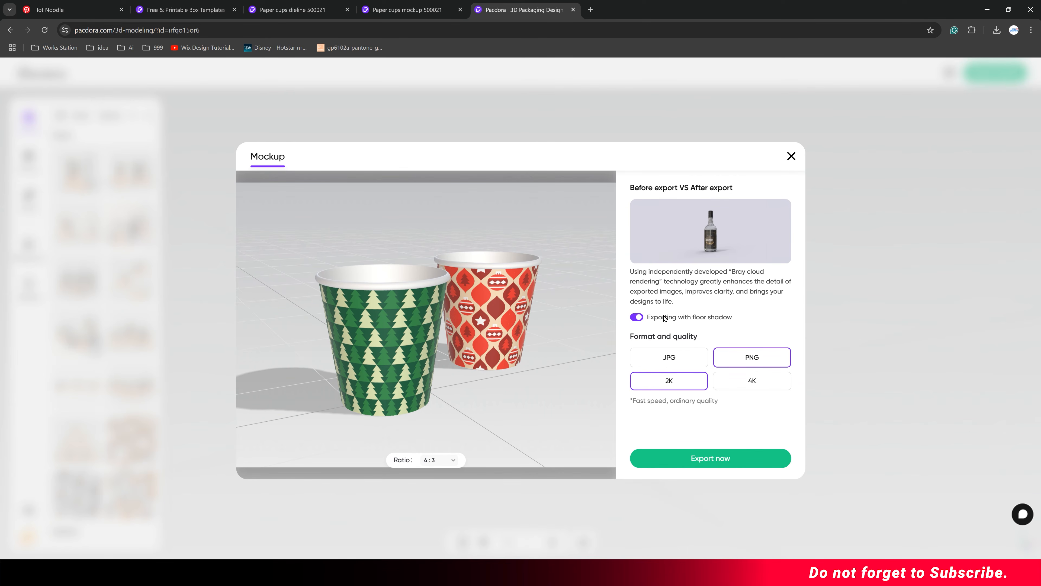
{"action": "left_click", "coordinate": [696, 361]}
{"action": "left_click", "coordinate": [731, 360]}
{"action": "left_click", "coordinate": [724, 385]}
{"action": "left_click", "coordinate": [694, 386]}
{"action": "left_click_drag", "start_coordinate": [488, 325], "coordinate": [489, 328]}
{"action": "left_click", "coordinate": [727, 461]}
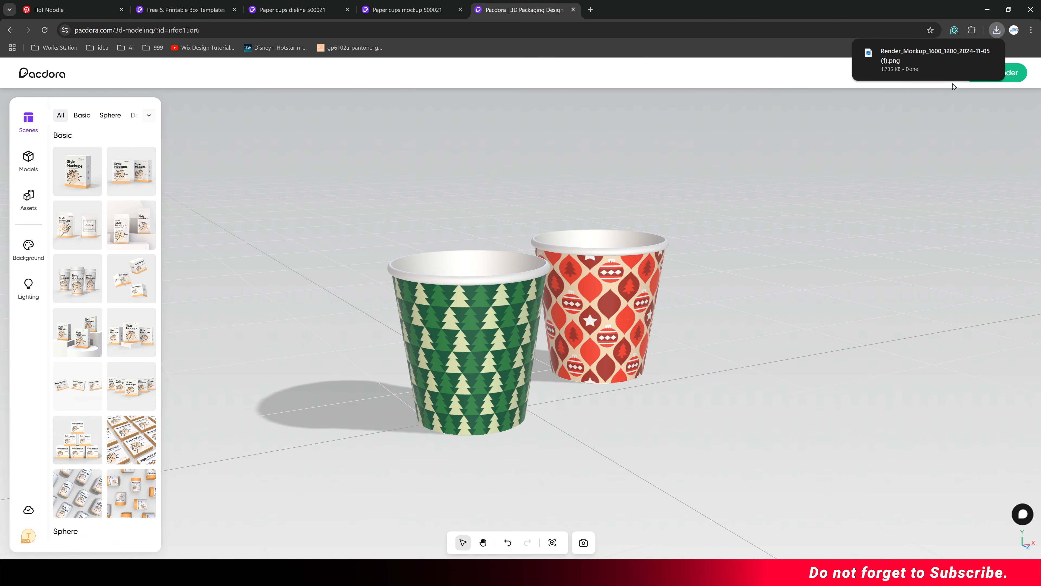
Step: Open the downloaded render in the image viewer and inspect both cups up close
{"action": "left_click", "coordinate": [934, 57]}
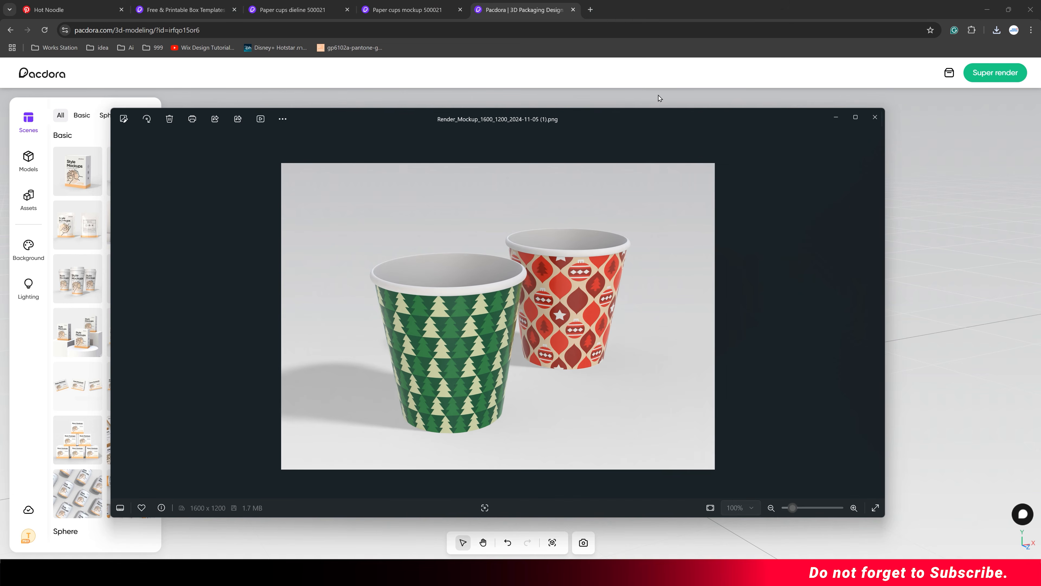
{"action": "left_click_drag", "start_coordinate": [576, 117], "coordinate": [579, 96]}
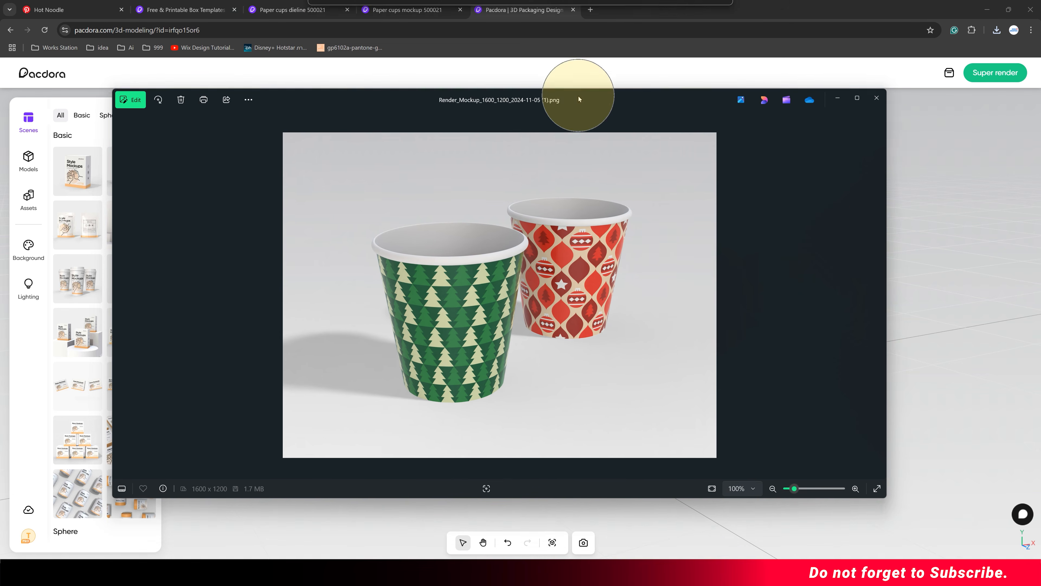
{"action": "scroll", "coordinate": [534, 257], "scroll_direction": "up", "scroll_amount": 3}
{"action": "scroll", "coordinate": [534, 257], "scroll_direction": "down", "scroll_amount": 3}
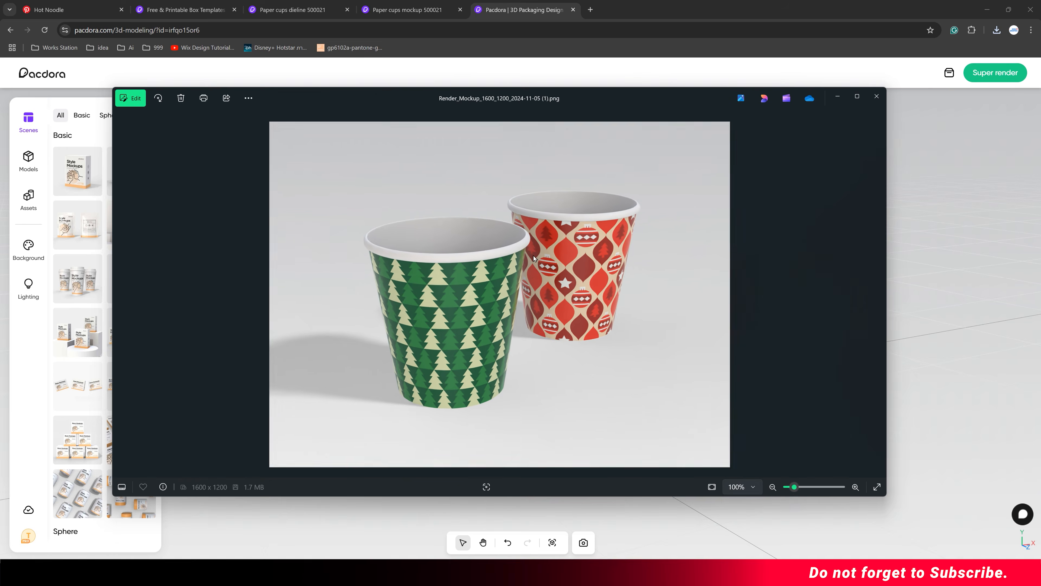
{"action": "left_click", "coordinate": [639, 263]}
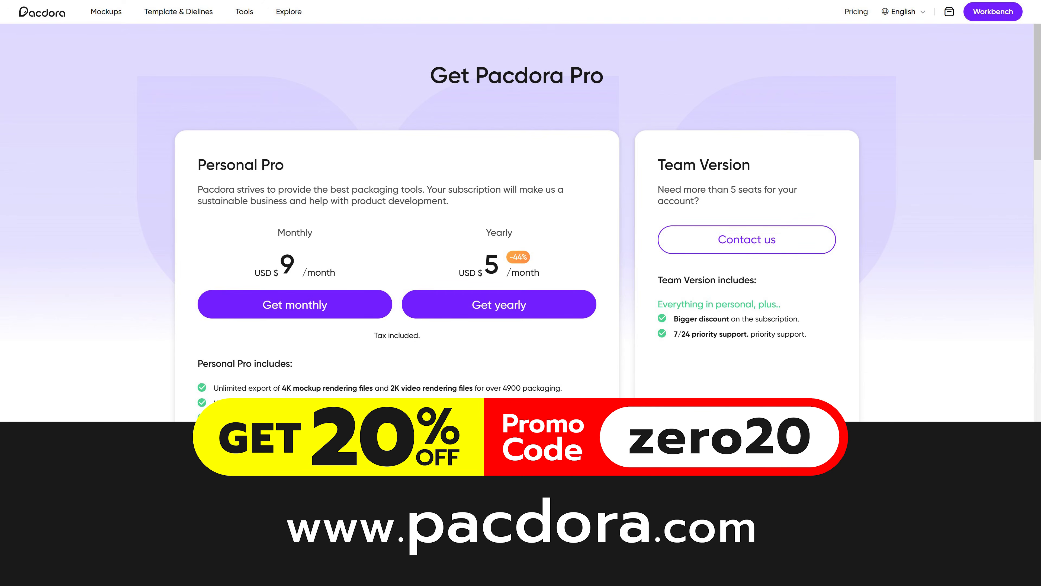